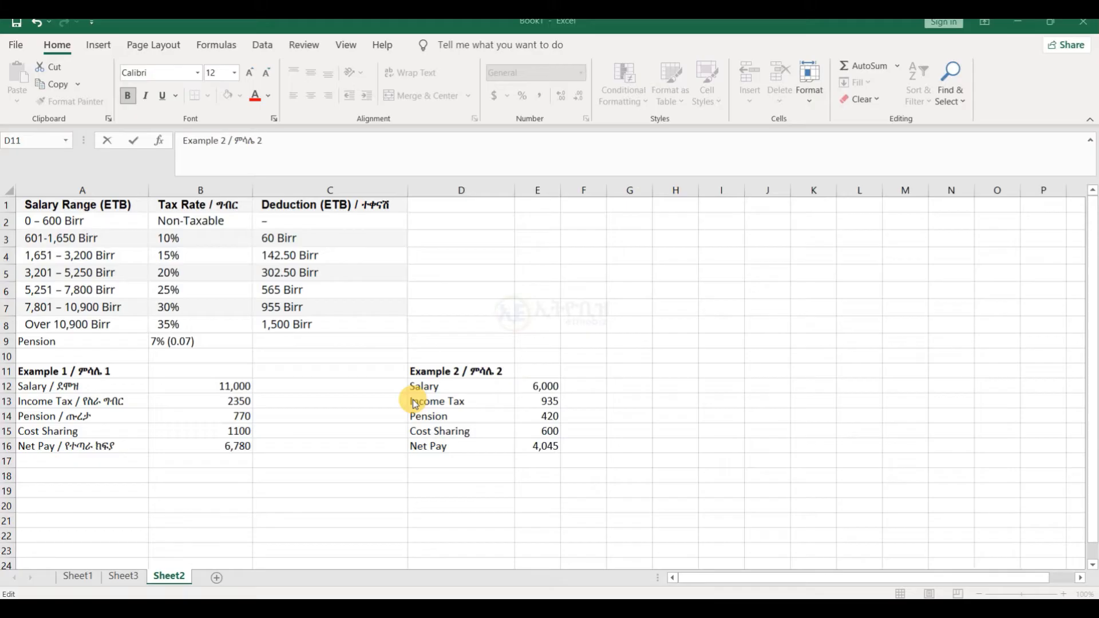
Review the salary range, tax rate and deduction column headings, and the pension row with its rate.
click(85, 207)
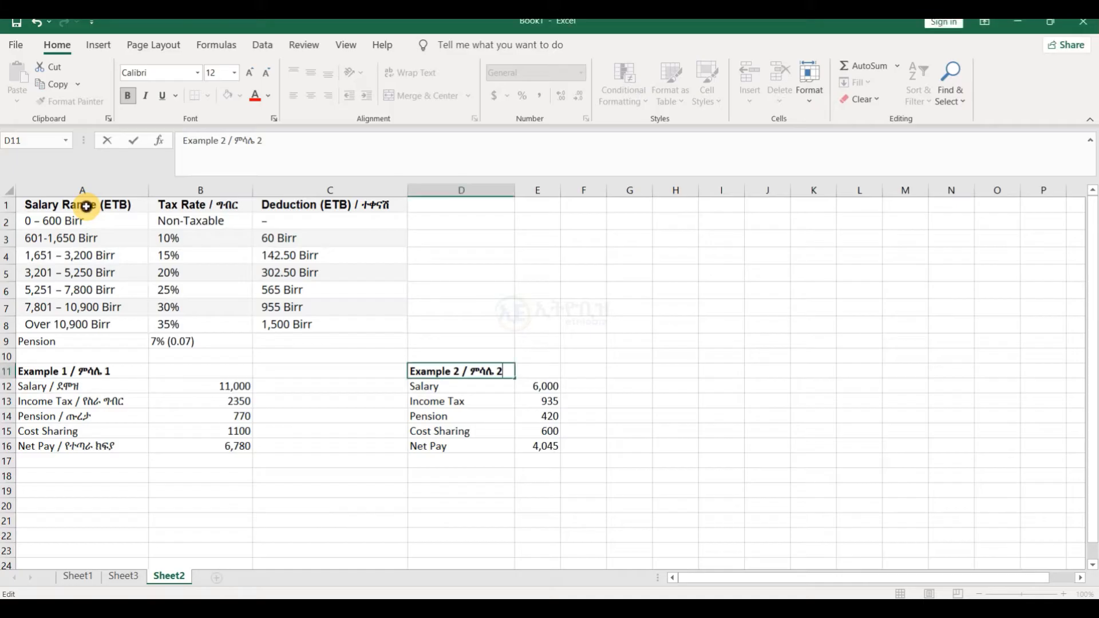
click(218, 206)
click(295, 209)
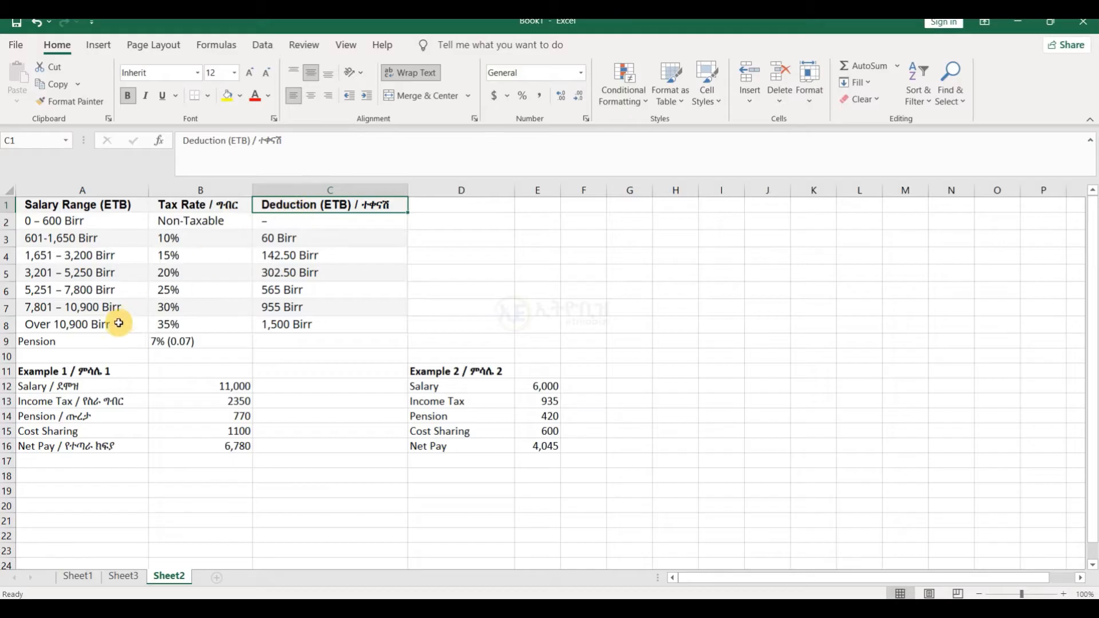
click(86, 342)
click(171, 341)
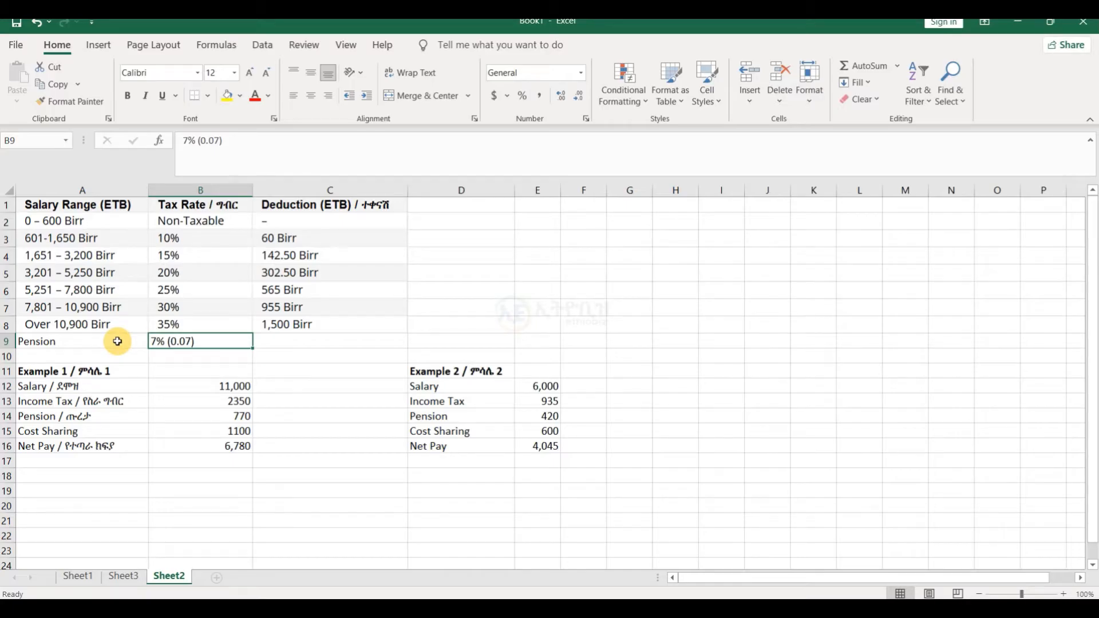
Examine the salary brackets in A2:A8, including the tax rates and deductions that apply to the lowest ranges.
drag(95, 221, 102, 319)
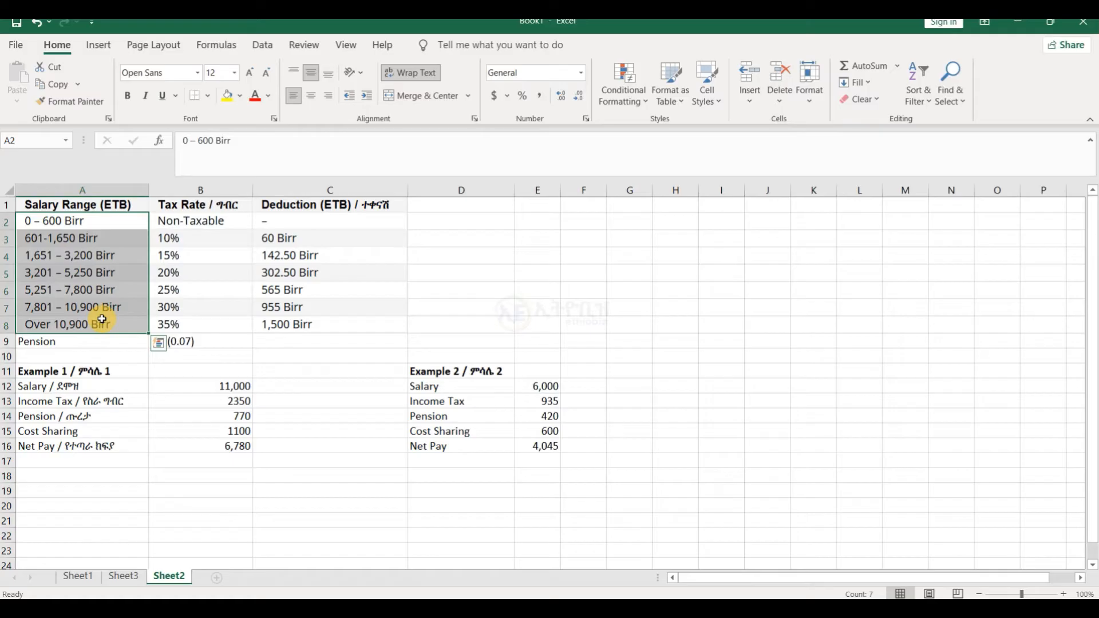
click(81, 222)
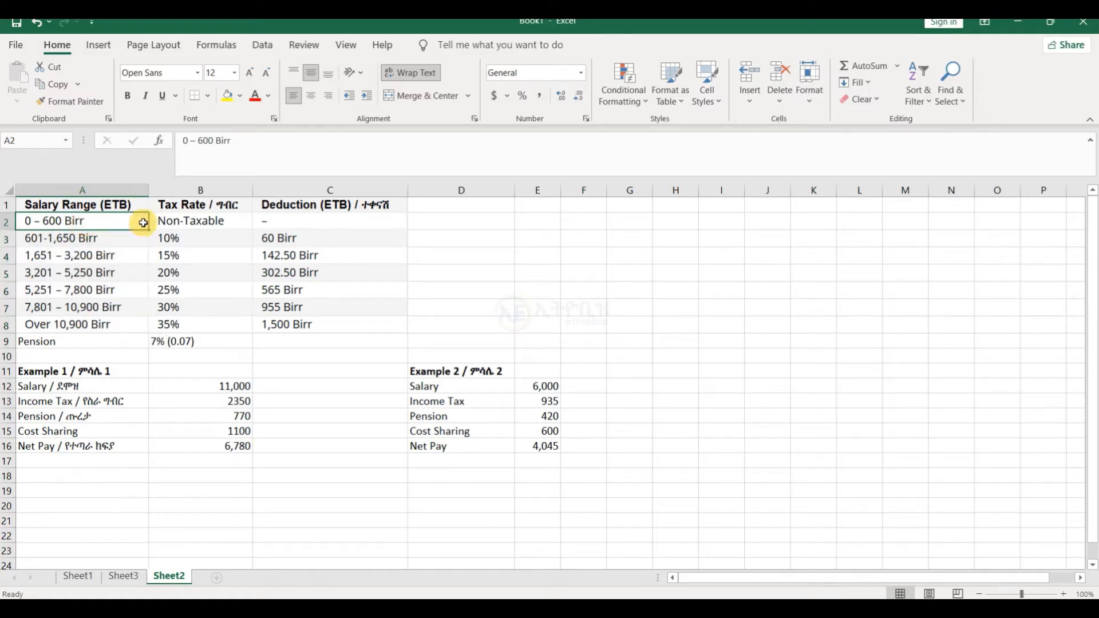
click(174, 223)
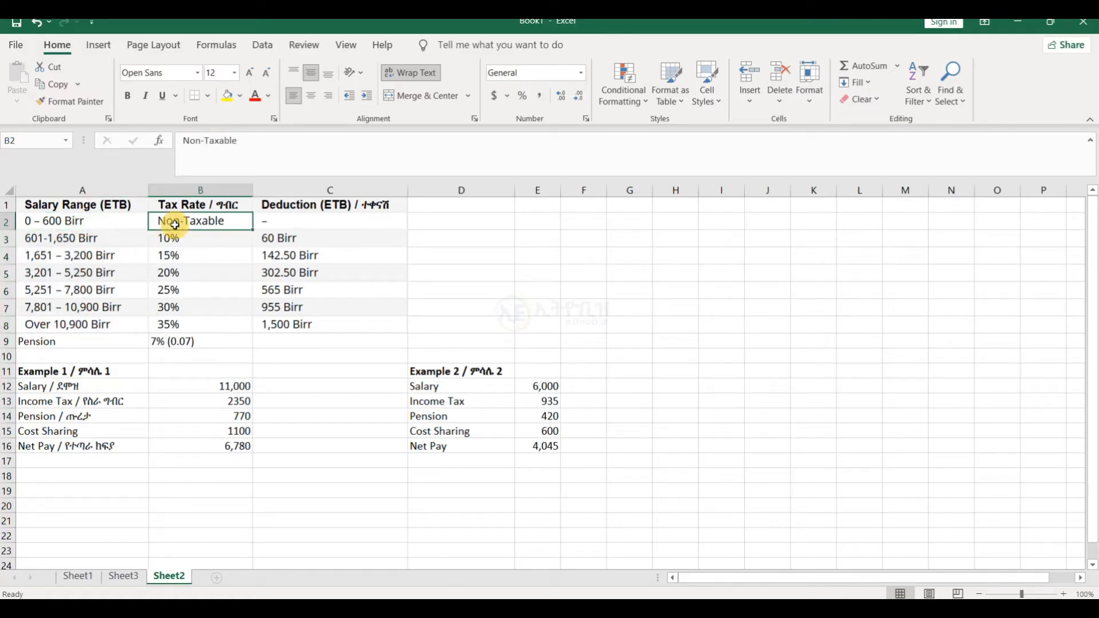
click(105, 233)
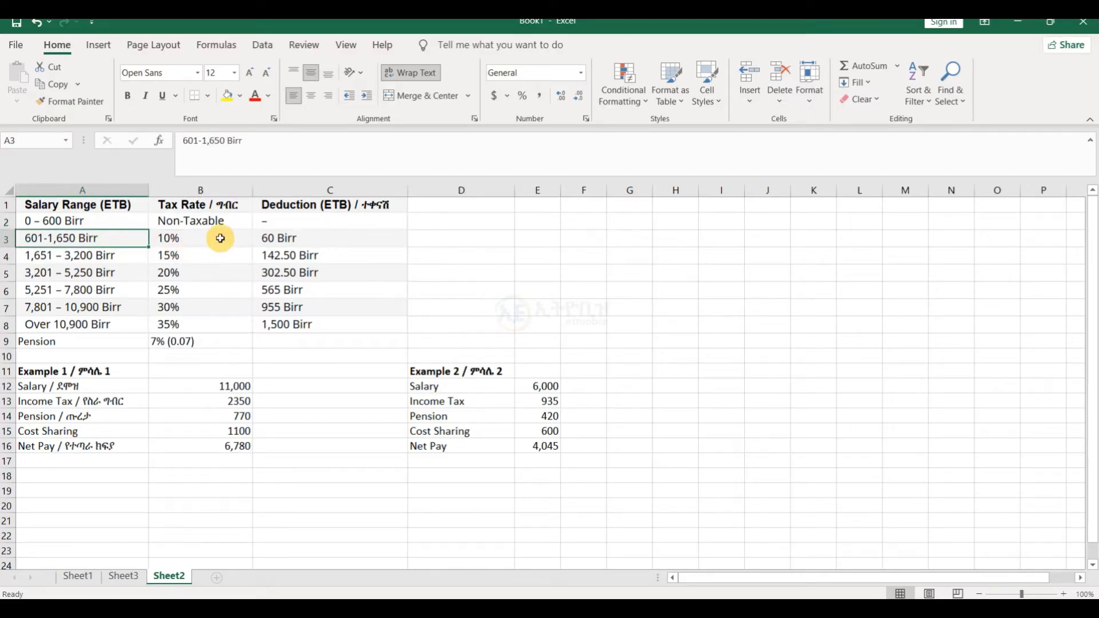
click(221, 238)
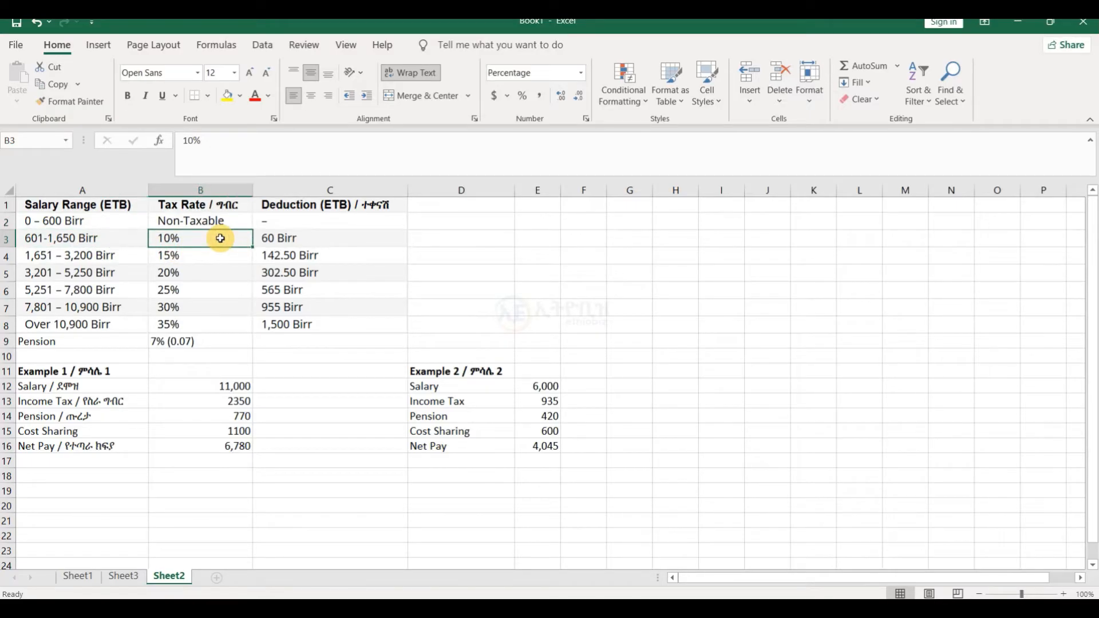
click(288, 237)
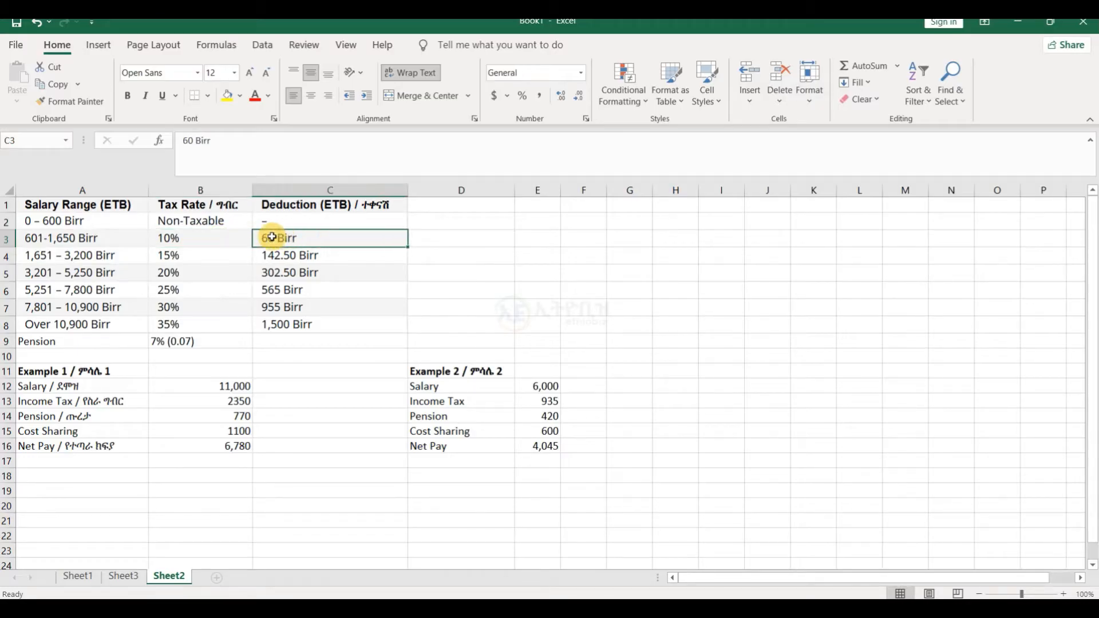
click(282, 252)
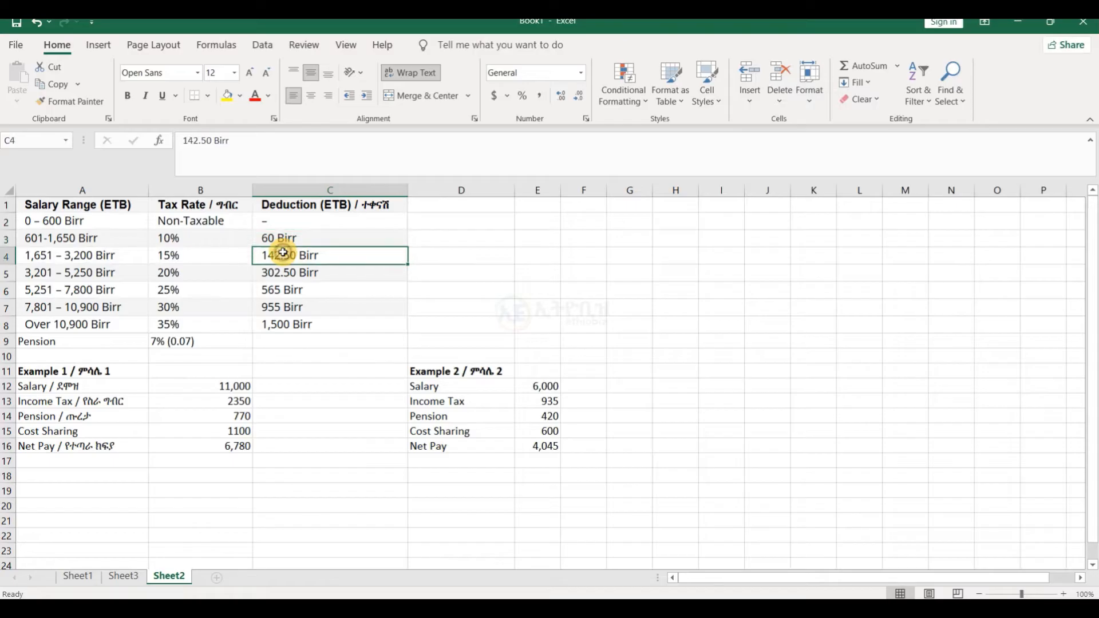
click(233, 238)
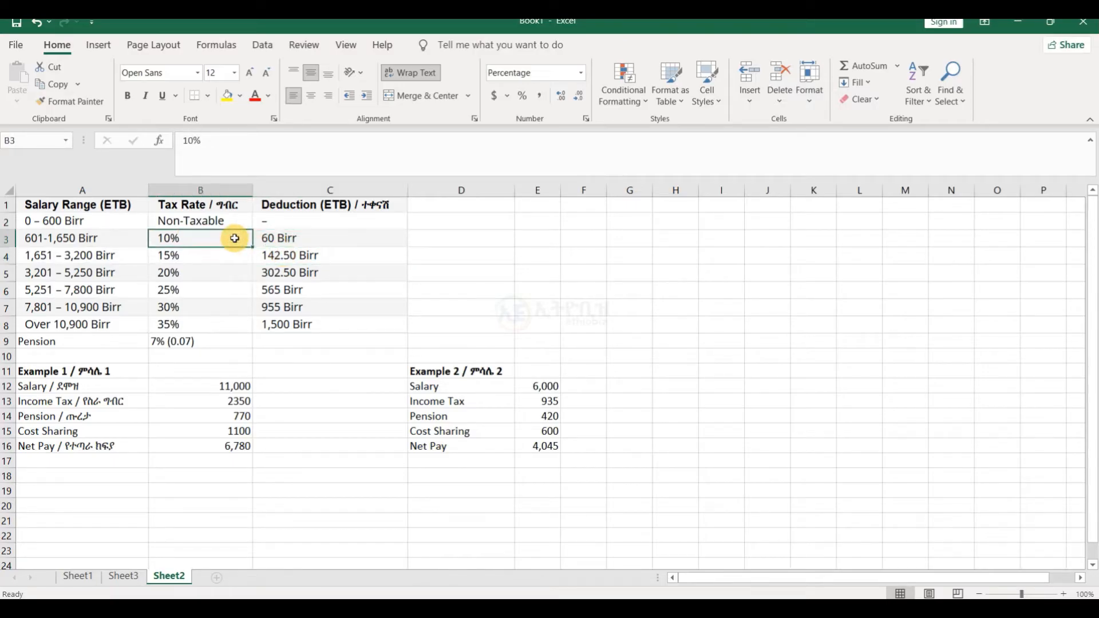
click(133, 236)
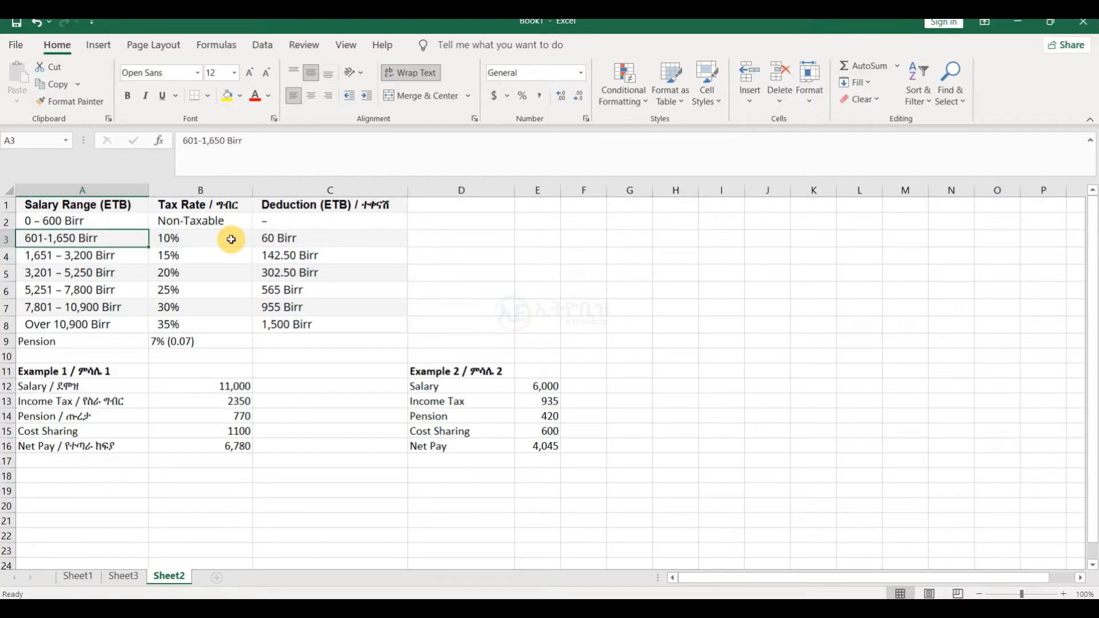
click(115, 256)
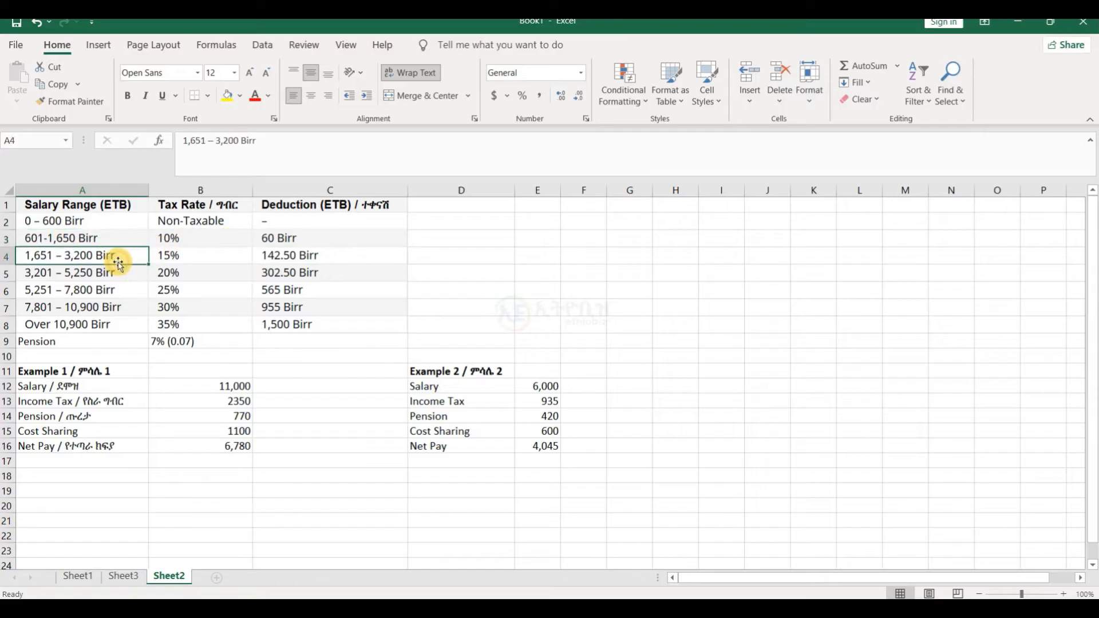
click(111, 270)
click(97, 291)
click(90, 305)
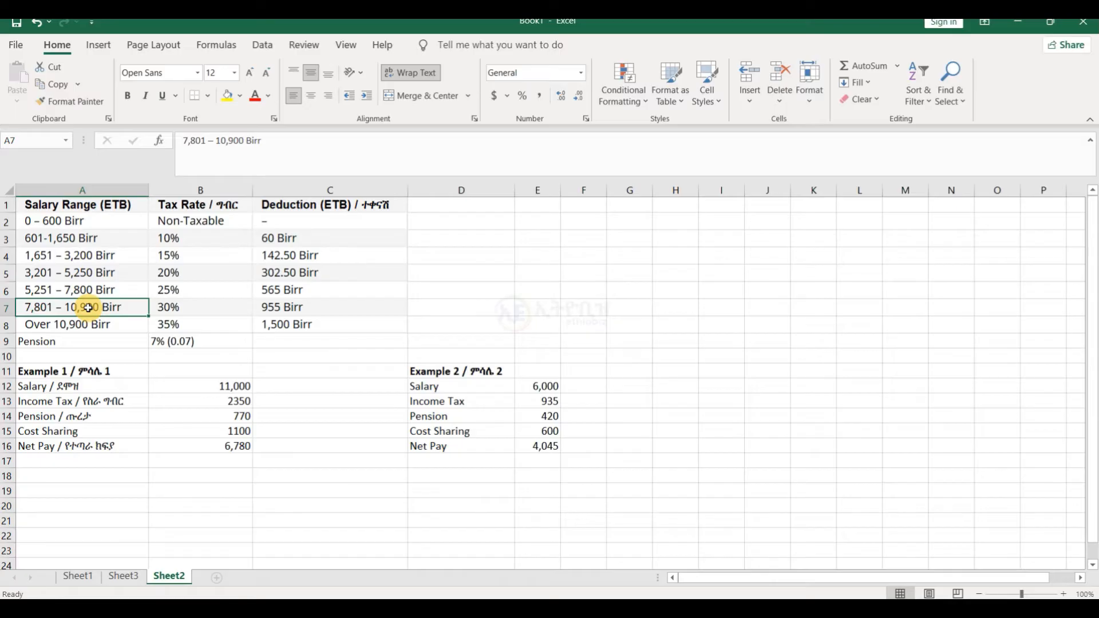
Inspect Example 1's salary and income tax formula, comparing it with the tax rate and deduction of the Over 10,900 Birr bracket.
click(213, 381)
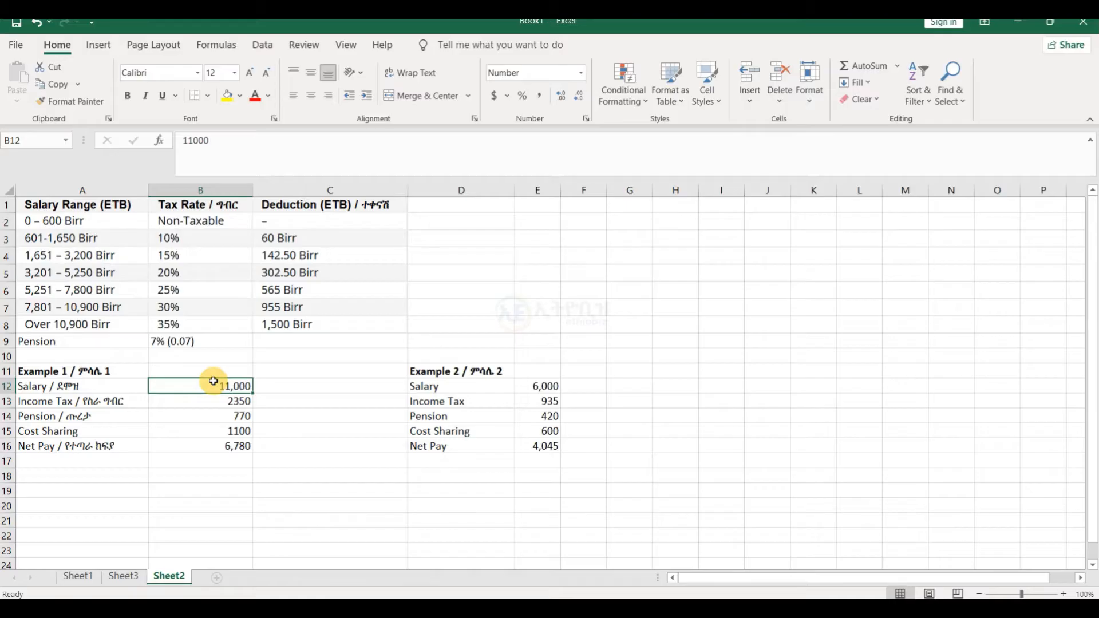
click(112, 401)
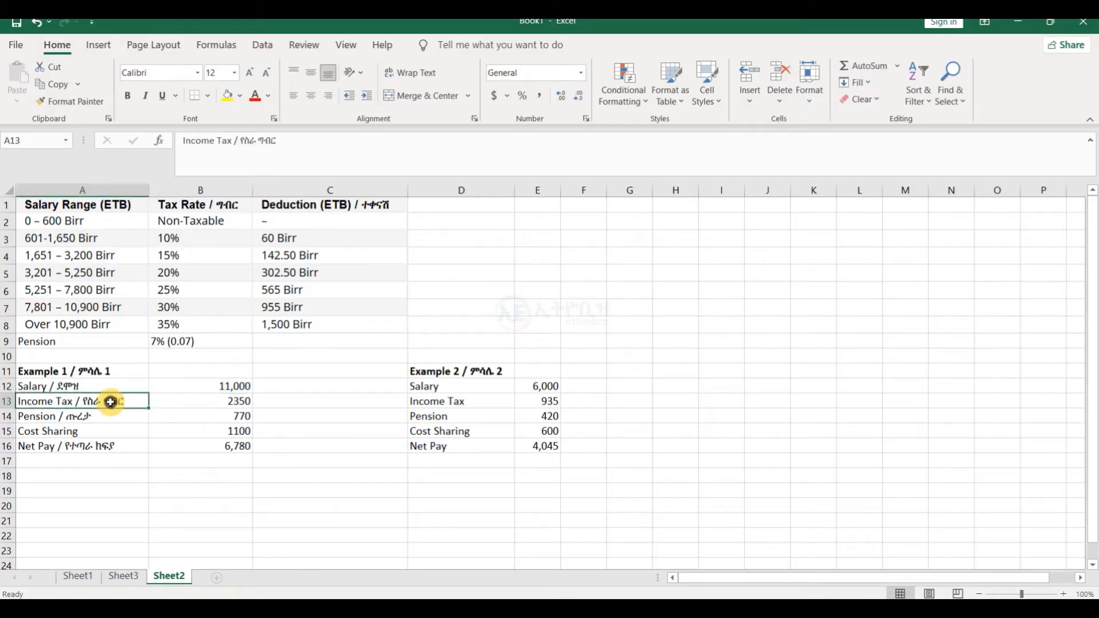
click(217, 401)
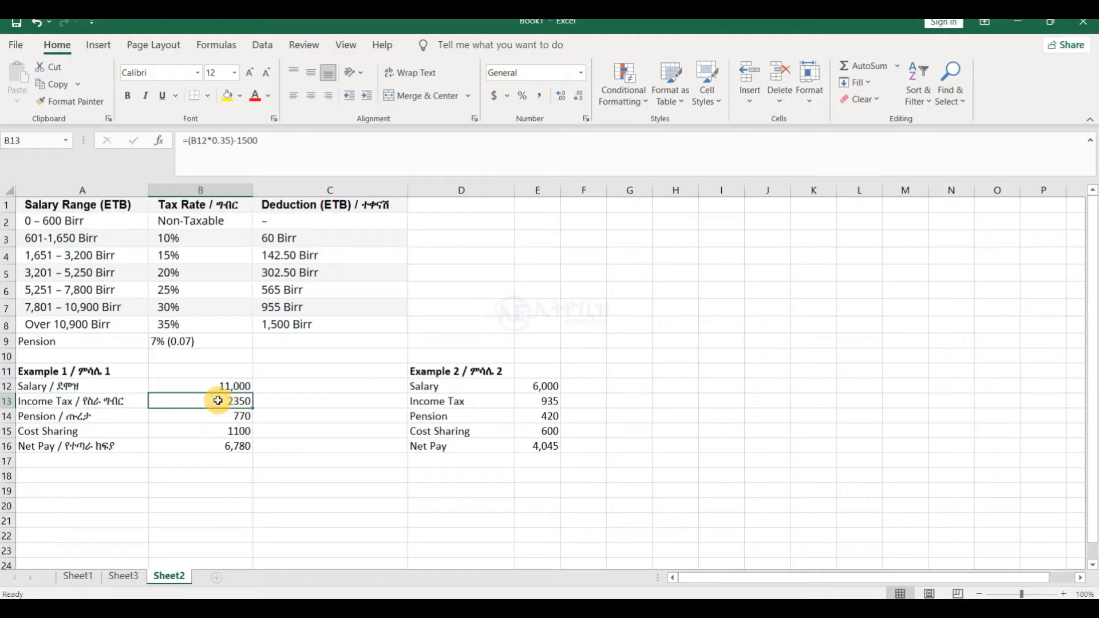
click(282, 144)
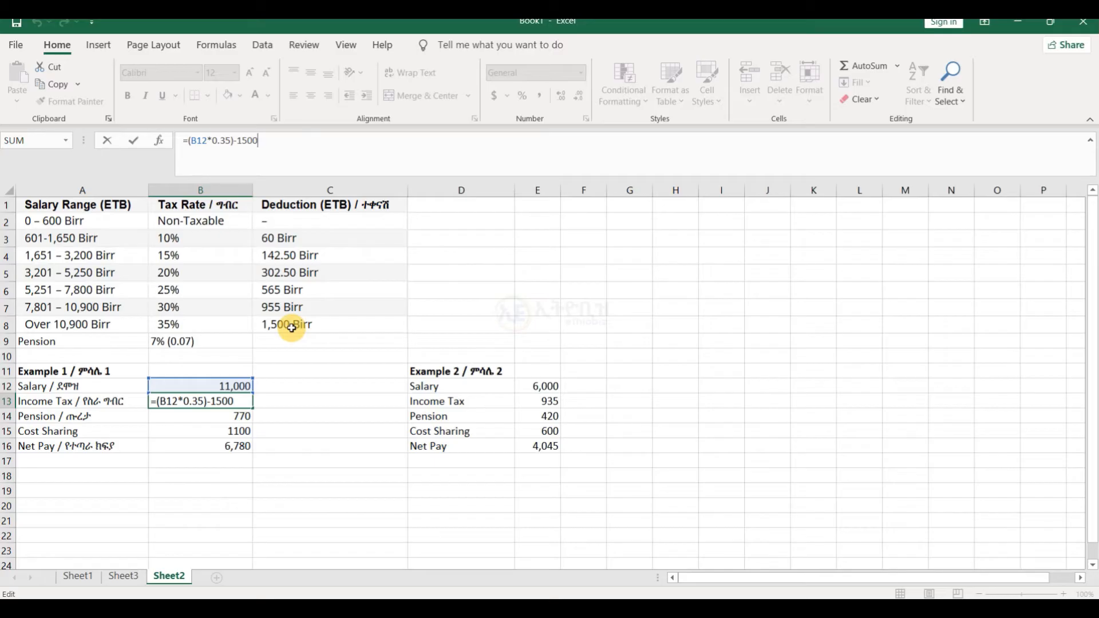
key(ctrl+Return)
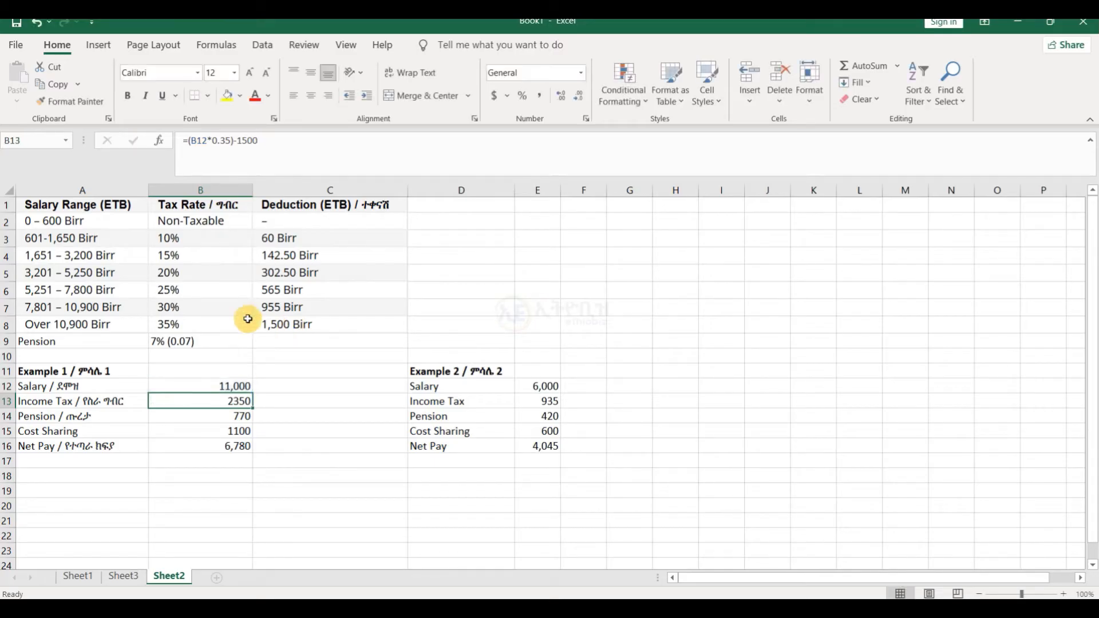
click(105, 322)
click(187, 324)
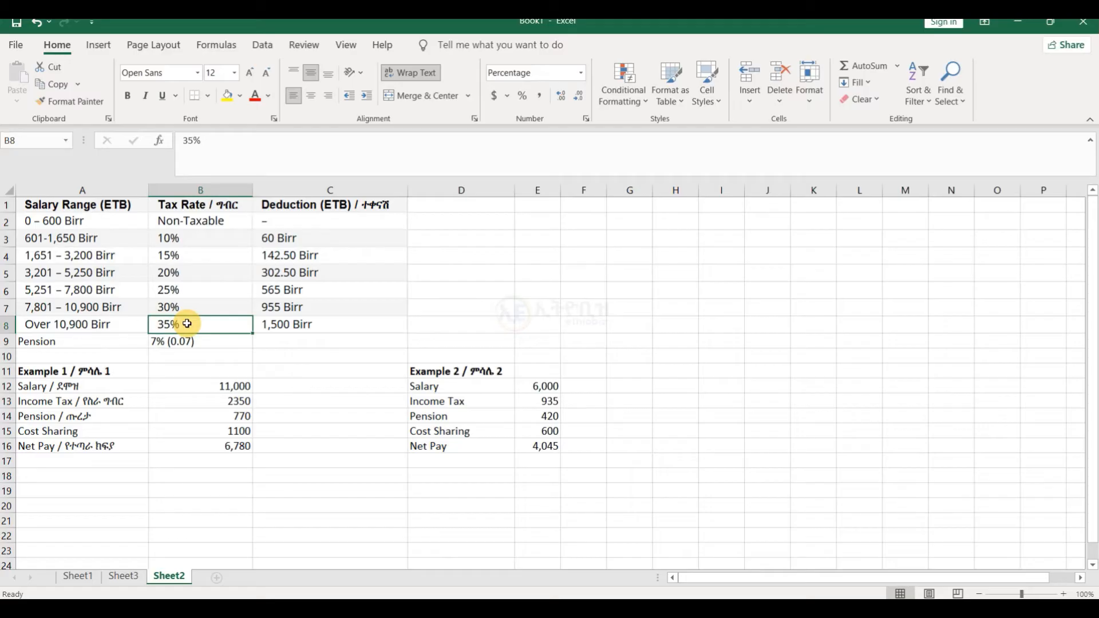
click(364, 325)
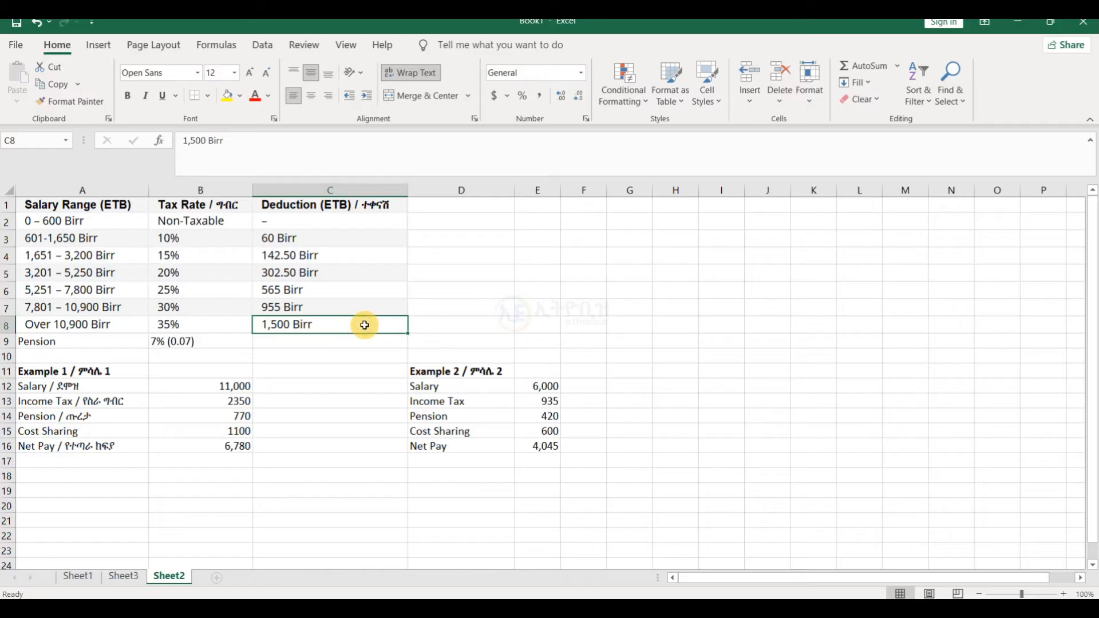
click(219, 399)
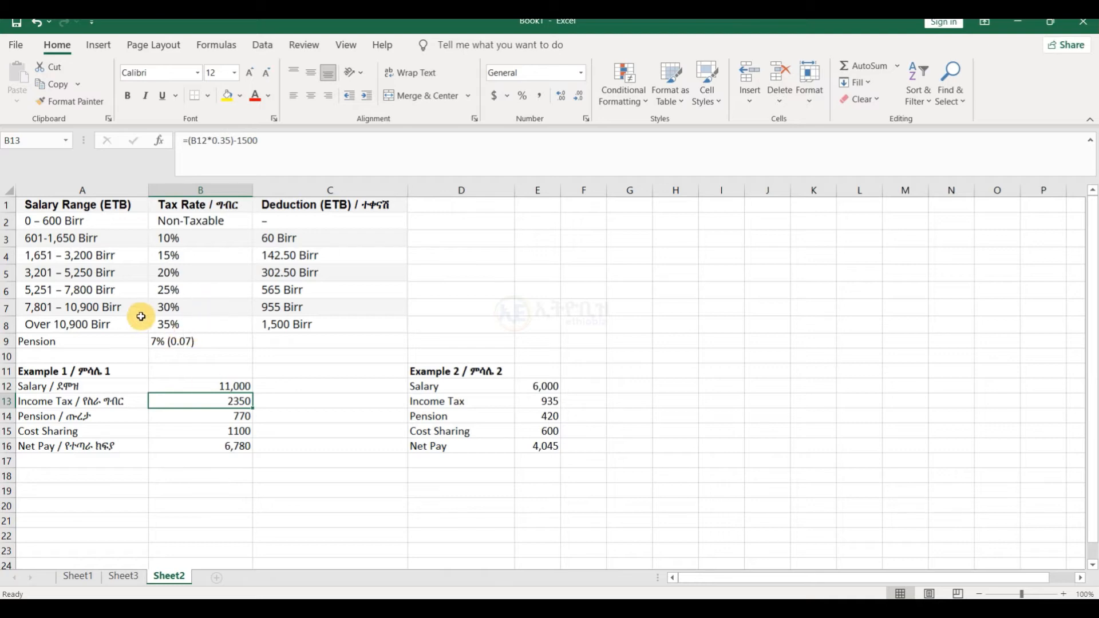
Enter the formula =(11000*35/100) in cell B18 to calculate the tax on Example 1's salary before the deduction.
click(203, 476)
text(=)
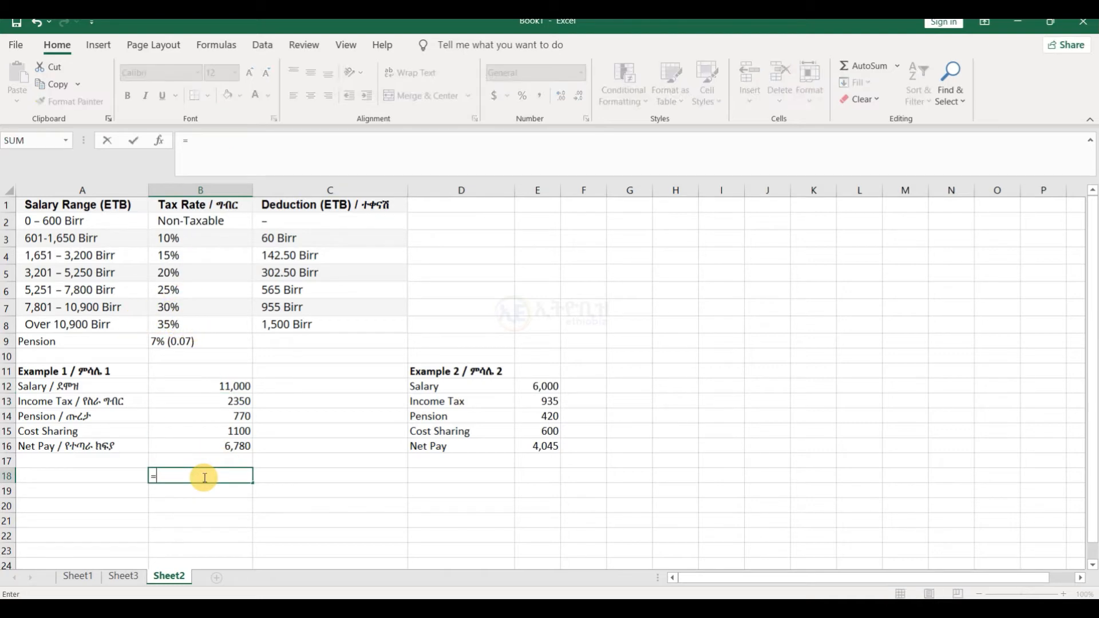
text((11000*35/100)
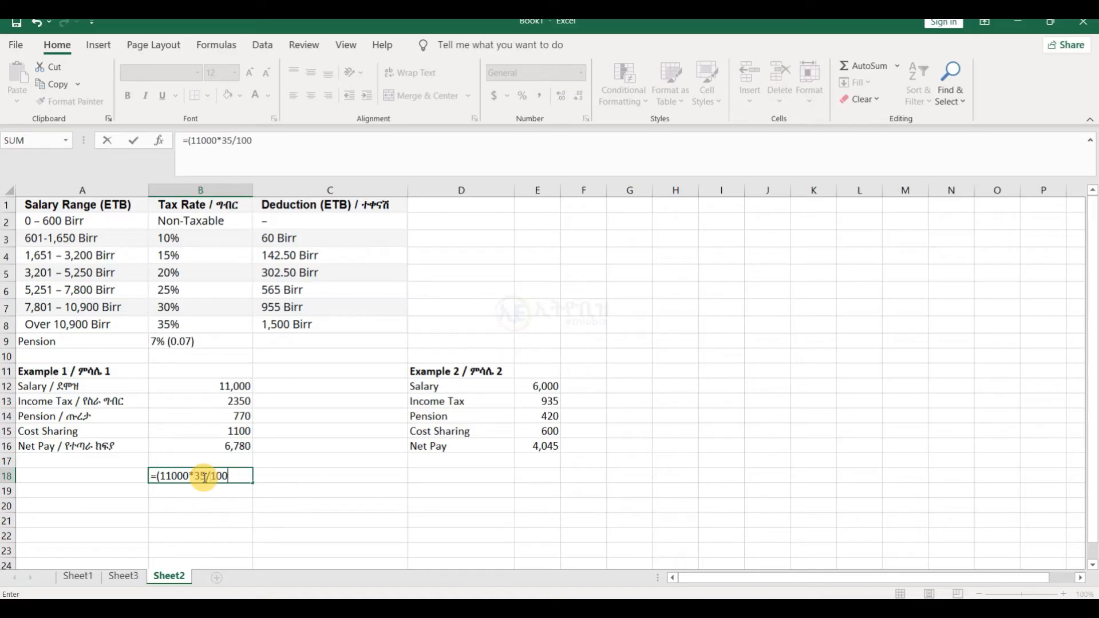
text())
key(Return)
click(232, 477)
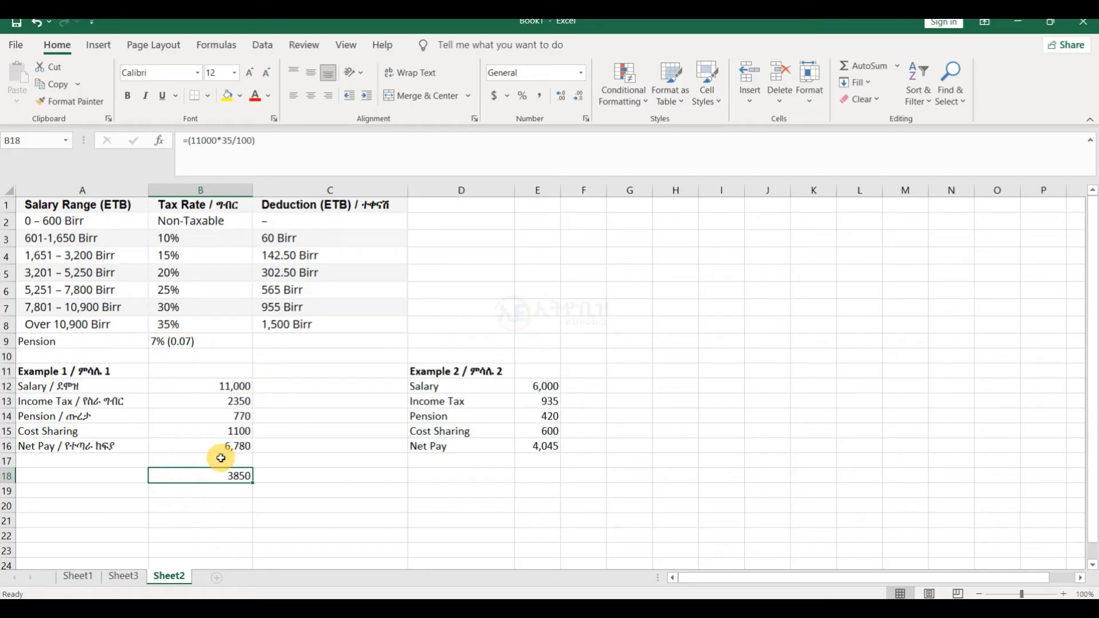
Subtract the 1500 deduction in B18's formula, making it =(11000*35/100) - 1500, and compare the result with Example 1's income tax.
click(284, 144)
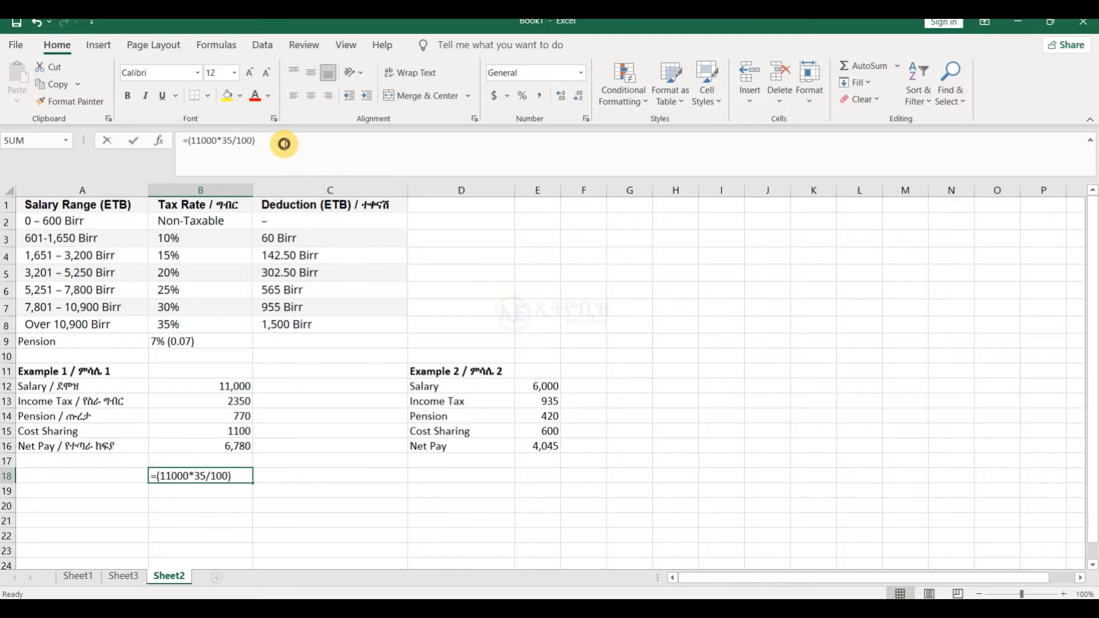
text(- 1500)
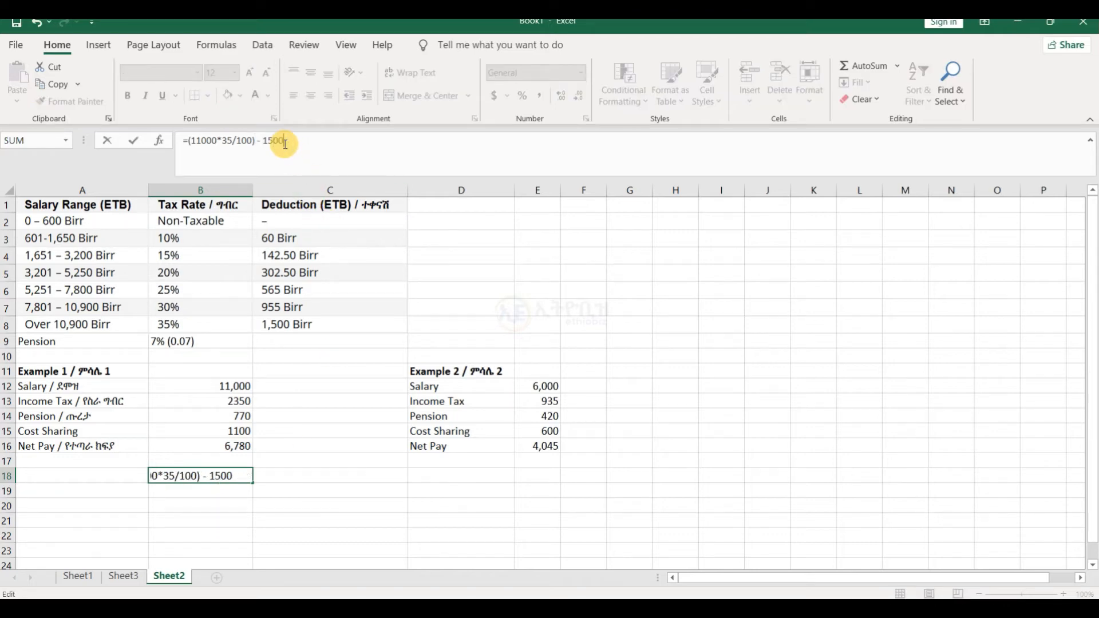
key(Return)
click(236, 474)
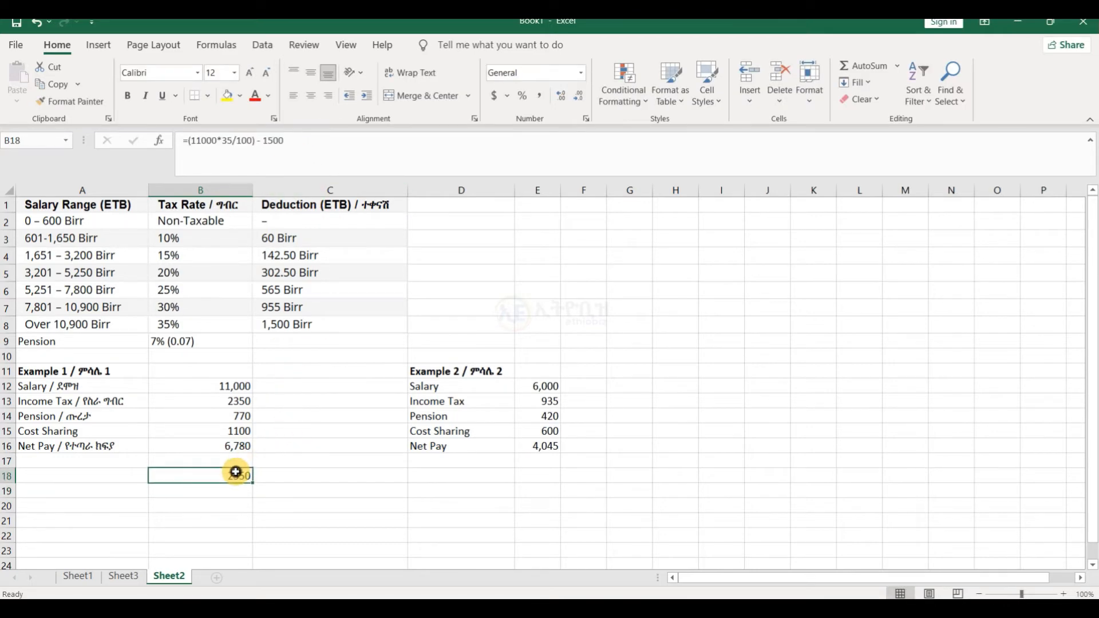
click(241, 403)
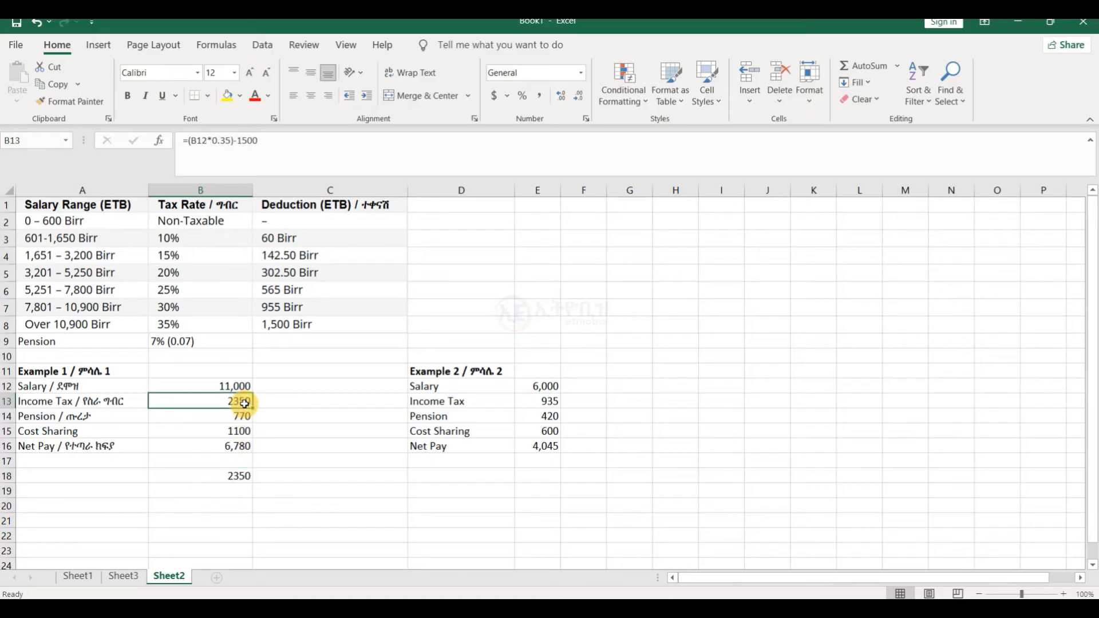
Examine the pension, cost sharing and net pay formulas of Example 1 and the cells they draw on.
click(223, 414)
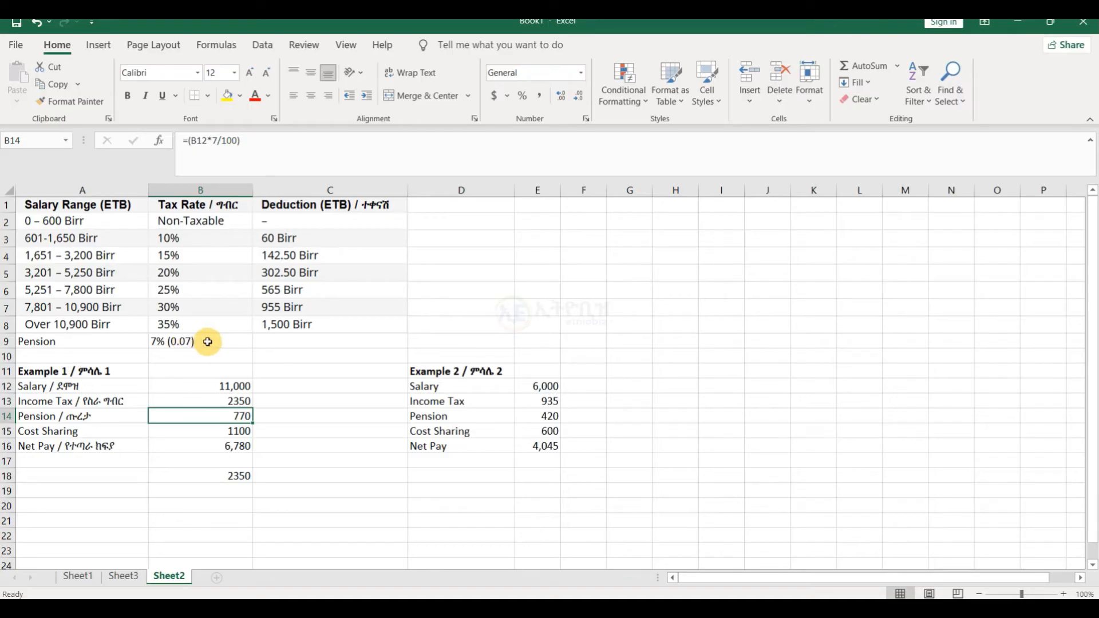
click(235, 428)
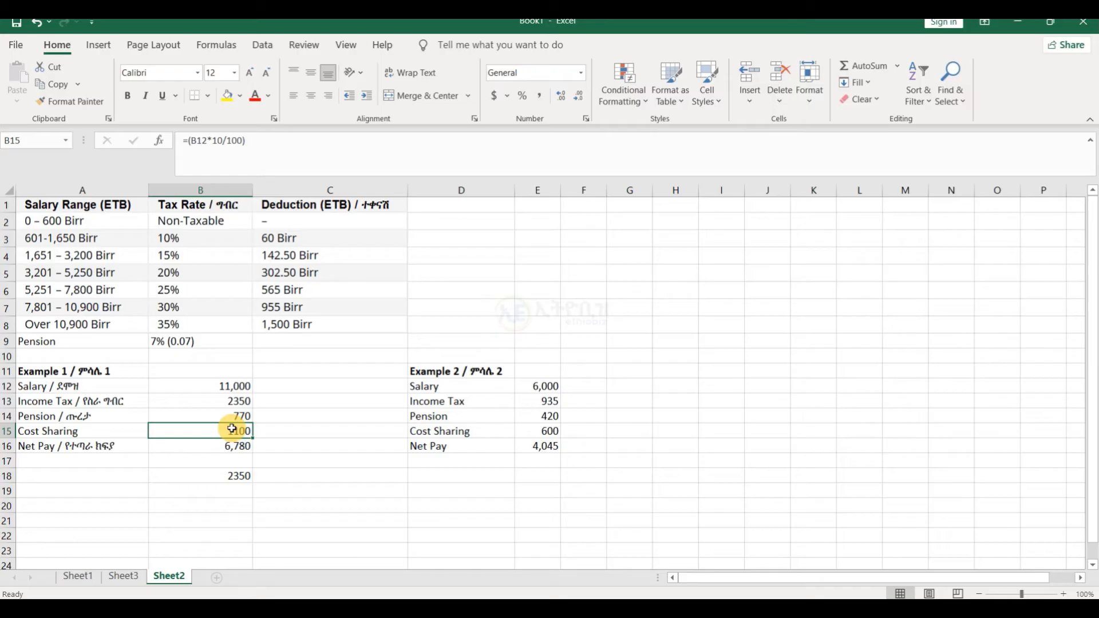
click(239, 386)
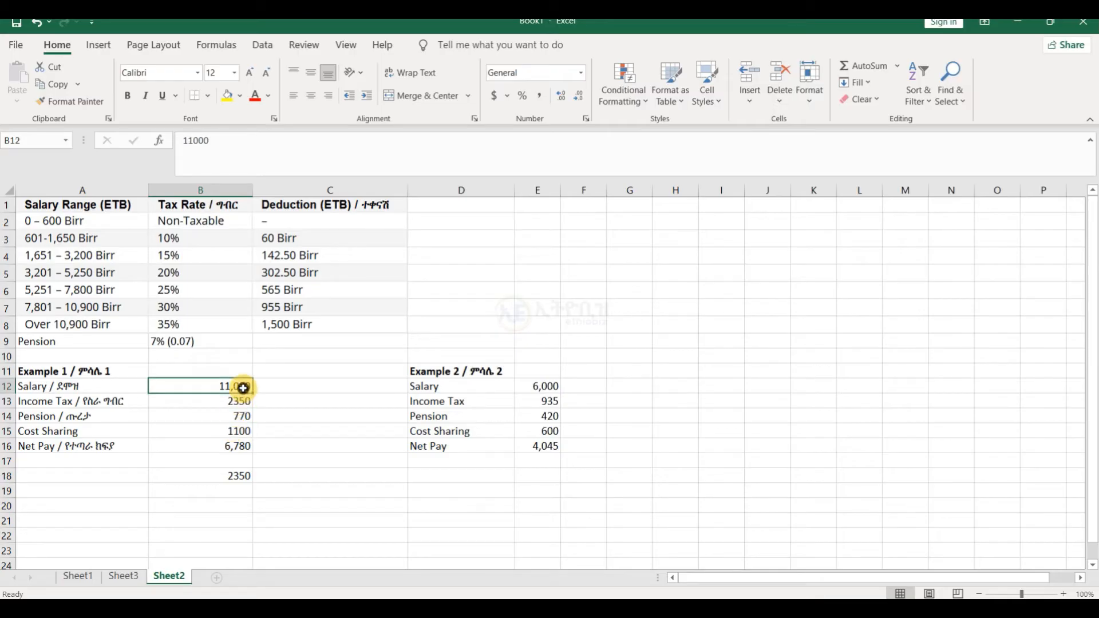
click(213, 404)
click(191, 415)
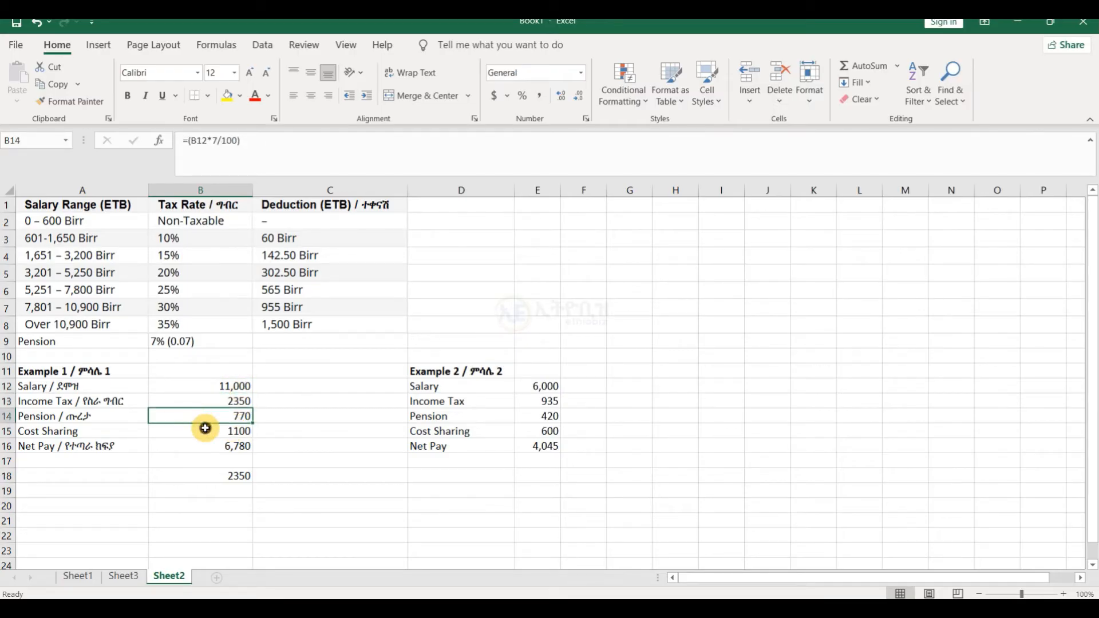
click(205, 428)
click(187, 443)
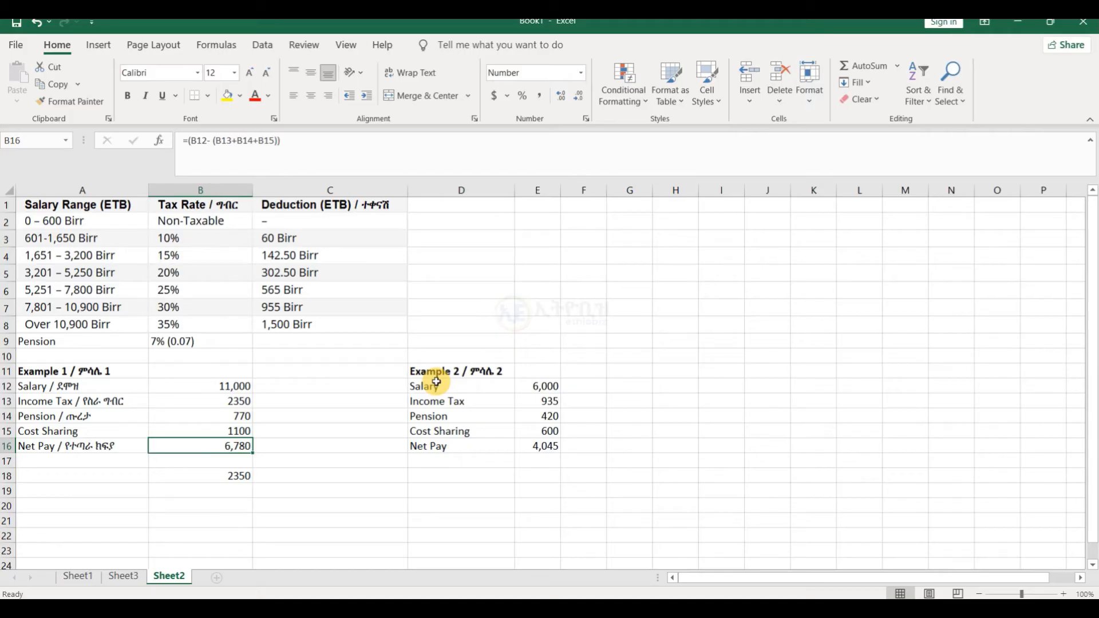
Inspect Example 2's salary and income tax formula, comparing it with the tax rate and deduction of the 5,251 – 7,800 Birr bracket.
click(545, 383)
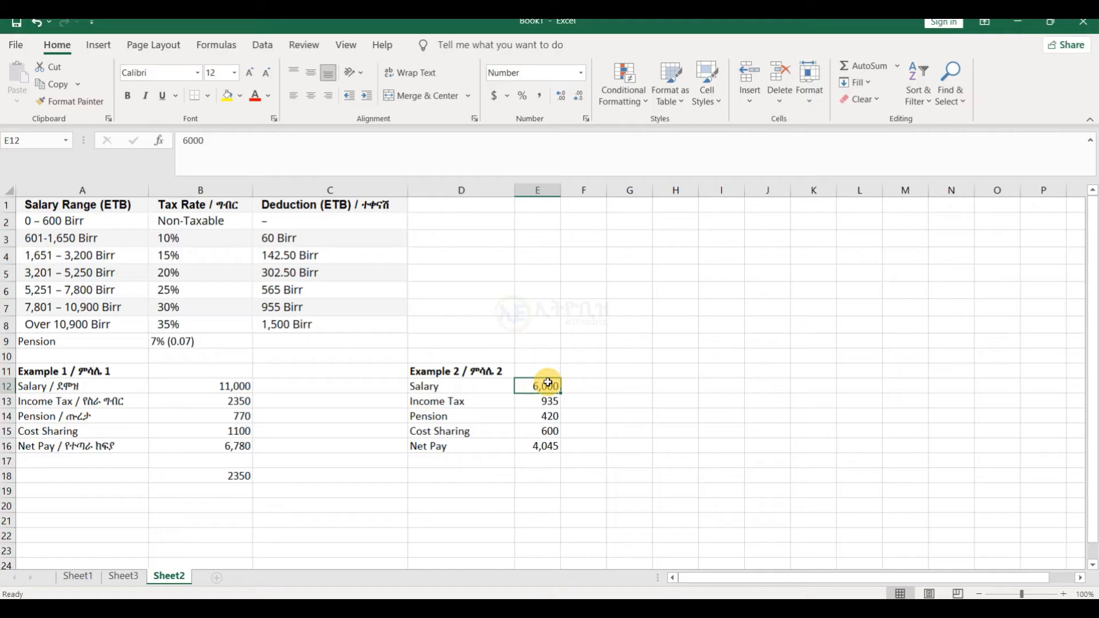
click(527, 400)
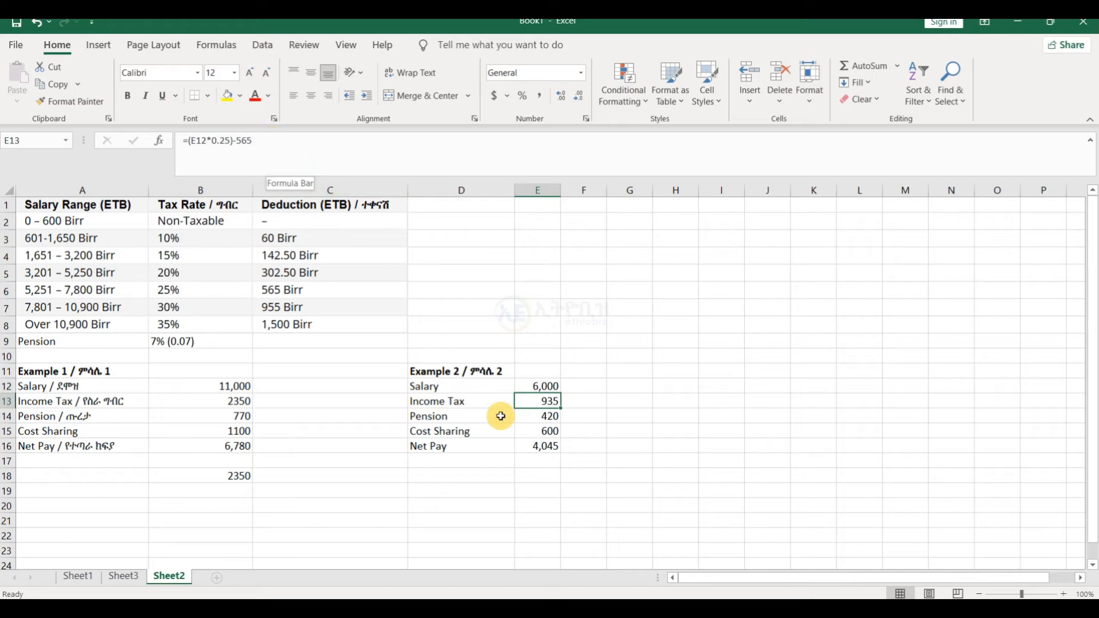
click(537, 387)
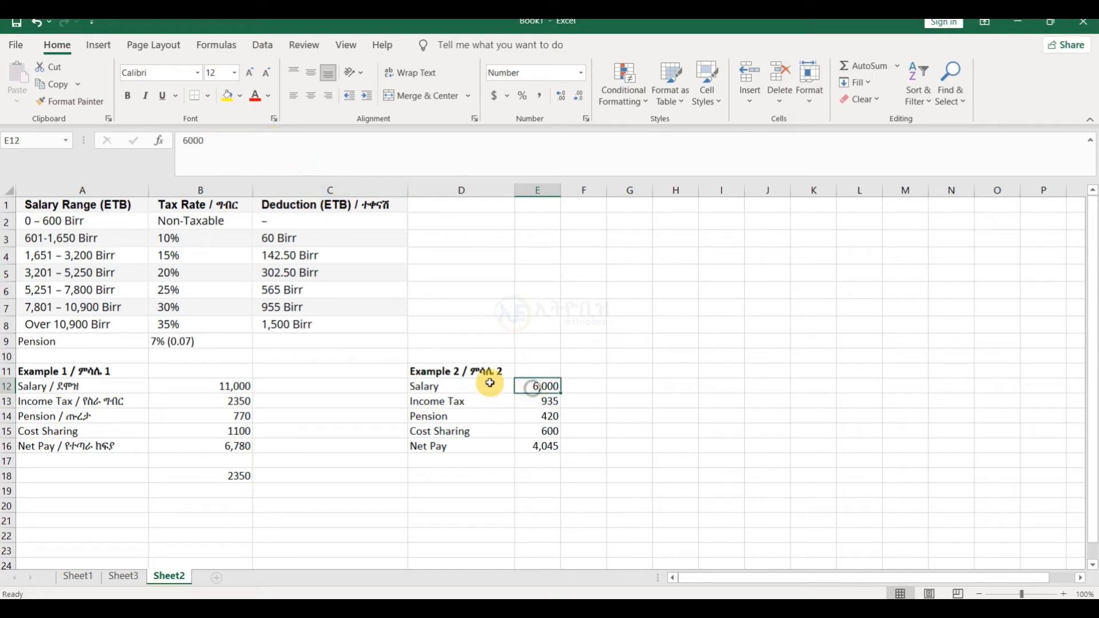
click(74, 292)
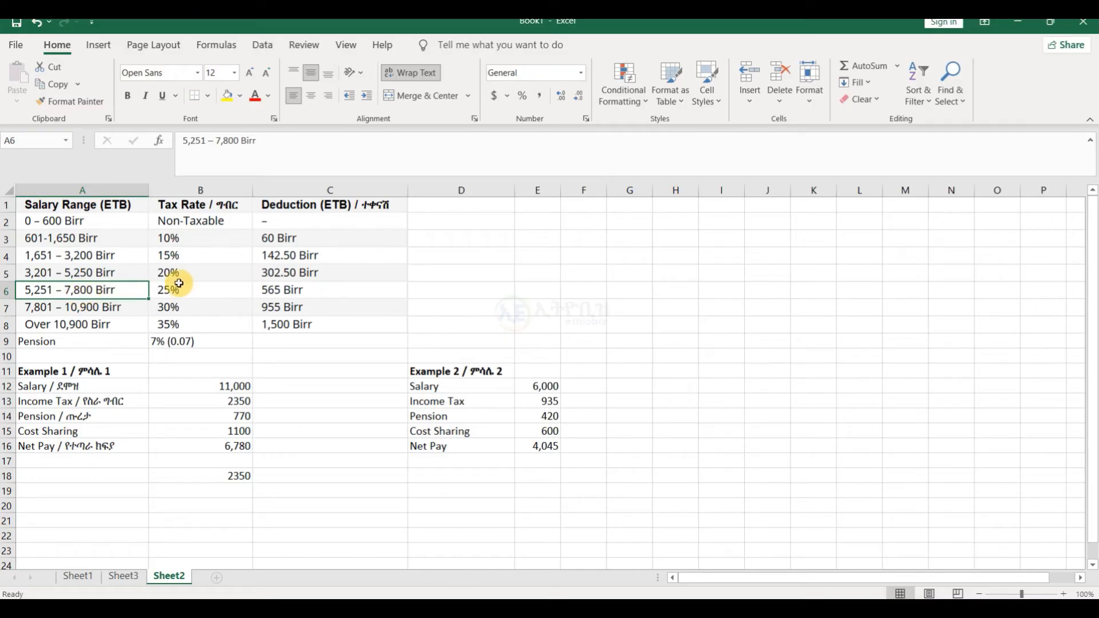
click(196, 290)
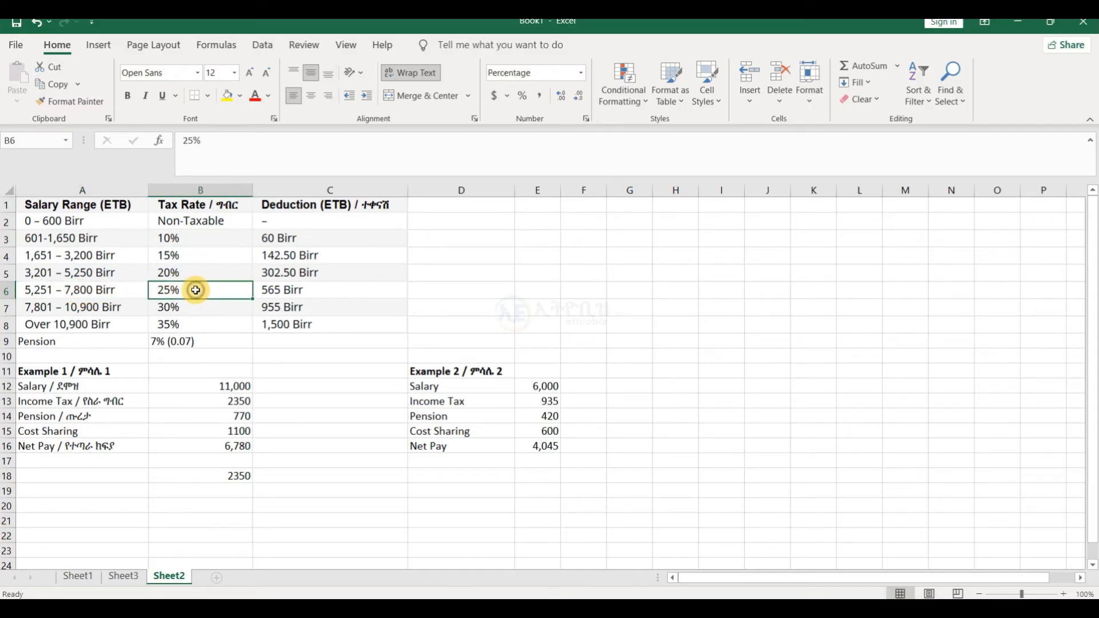
click(549, 399)
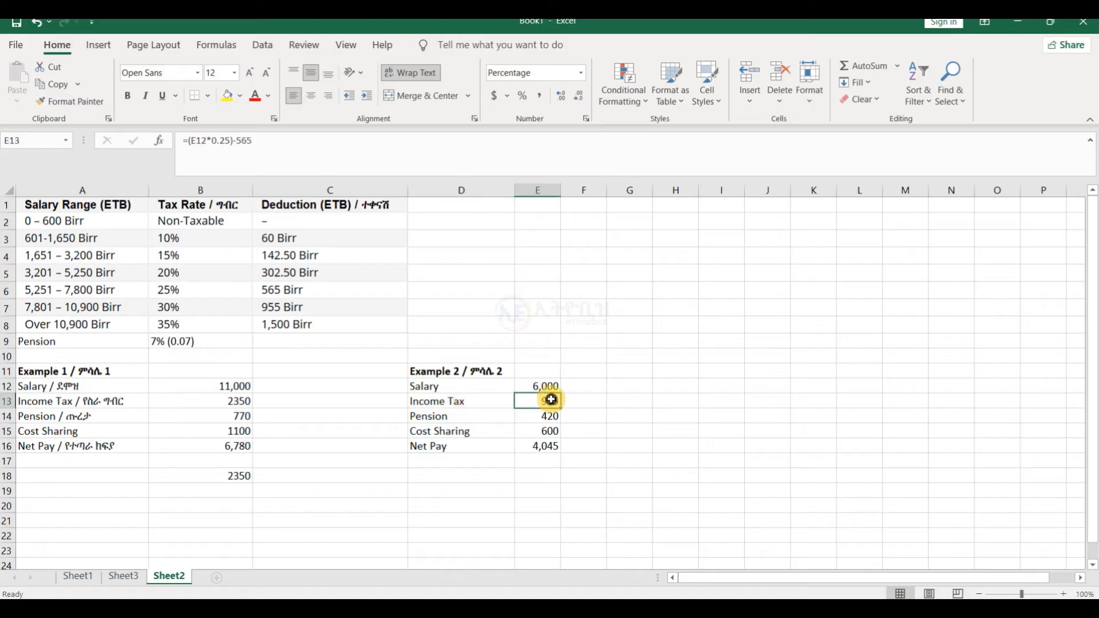
click(227, 141)
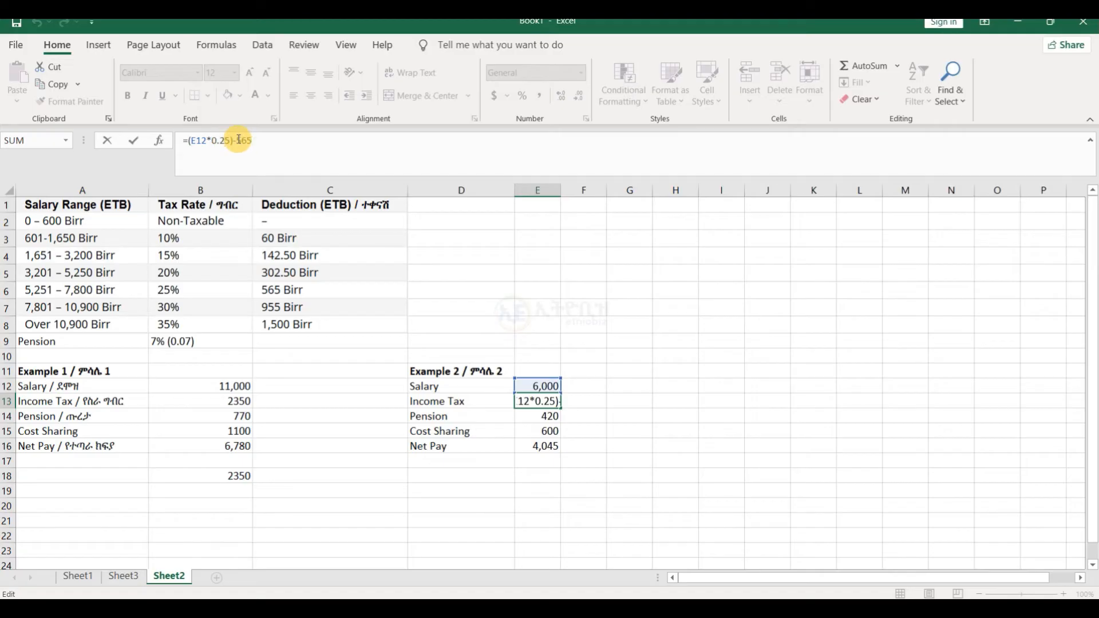
click(238, 140)
click(298, 293)
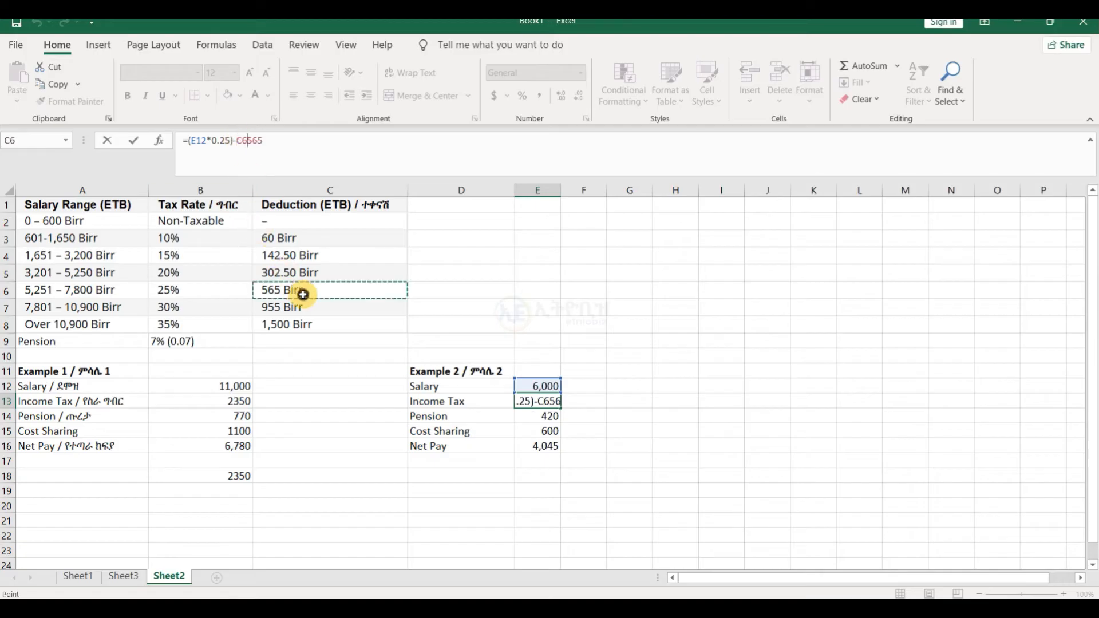
key(Escape)
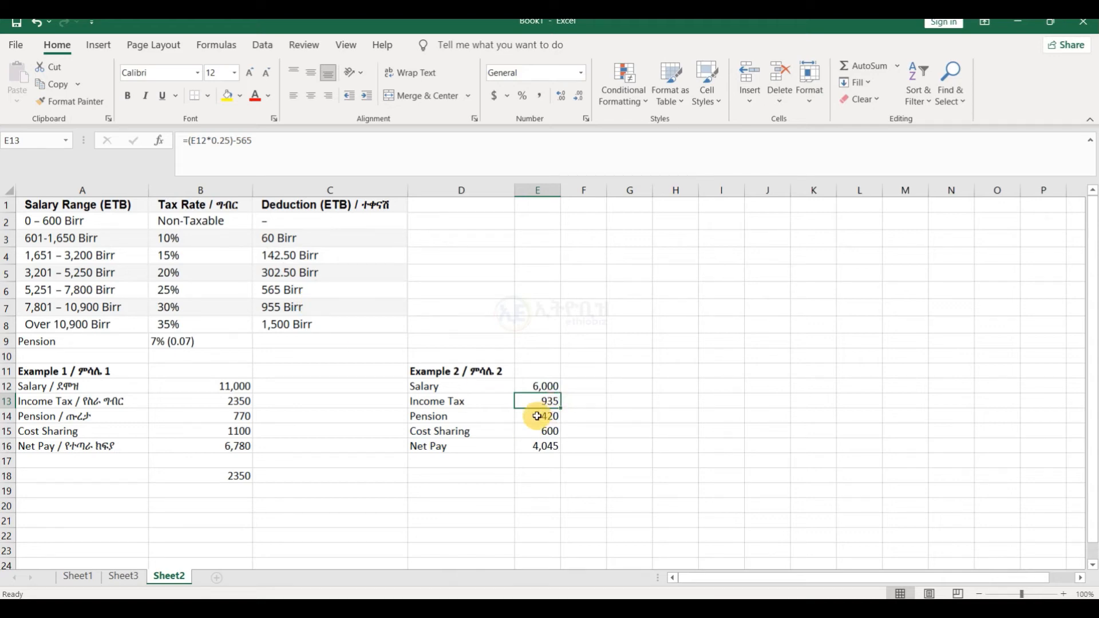
Examine the pension and net pay formulas of Example 2.
click(536, 416)
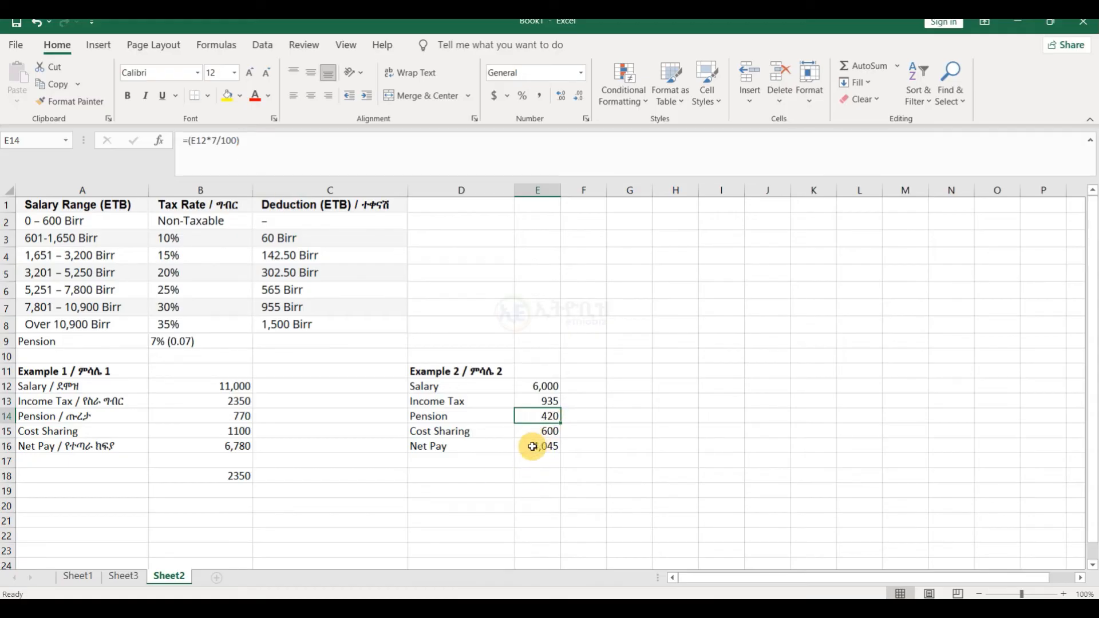
click(470, 445)
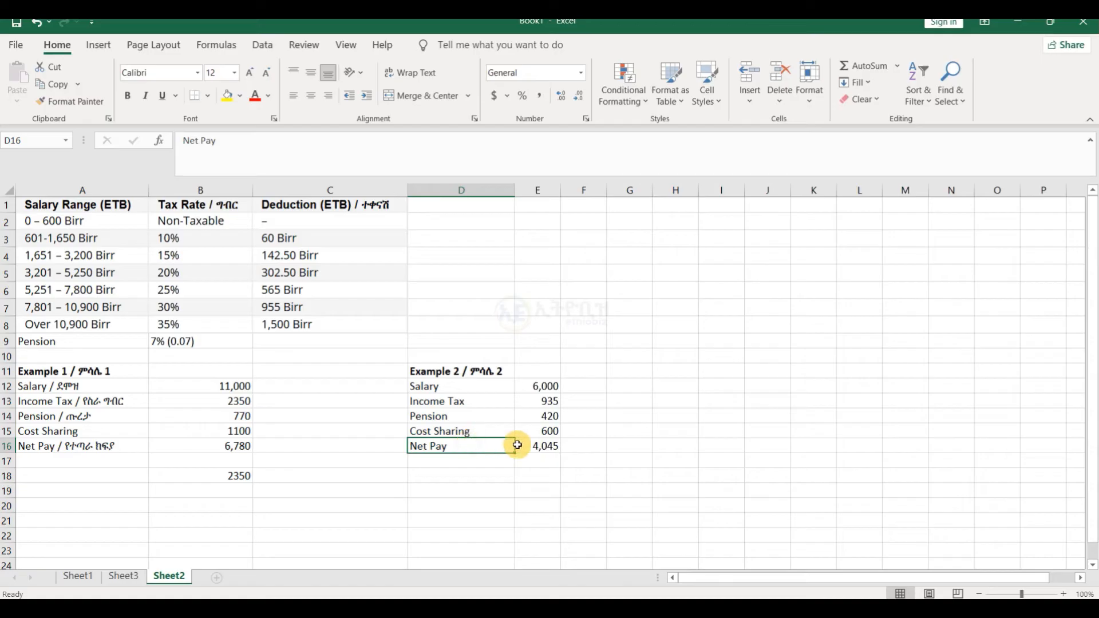
click(537, 448)
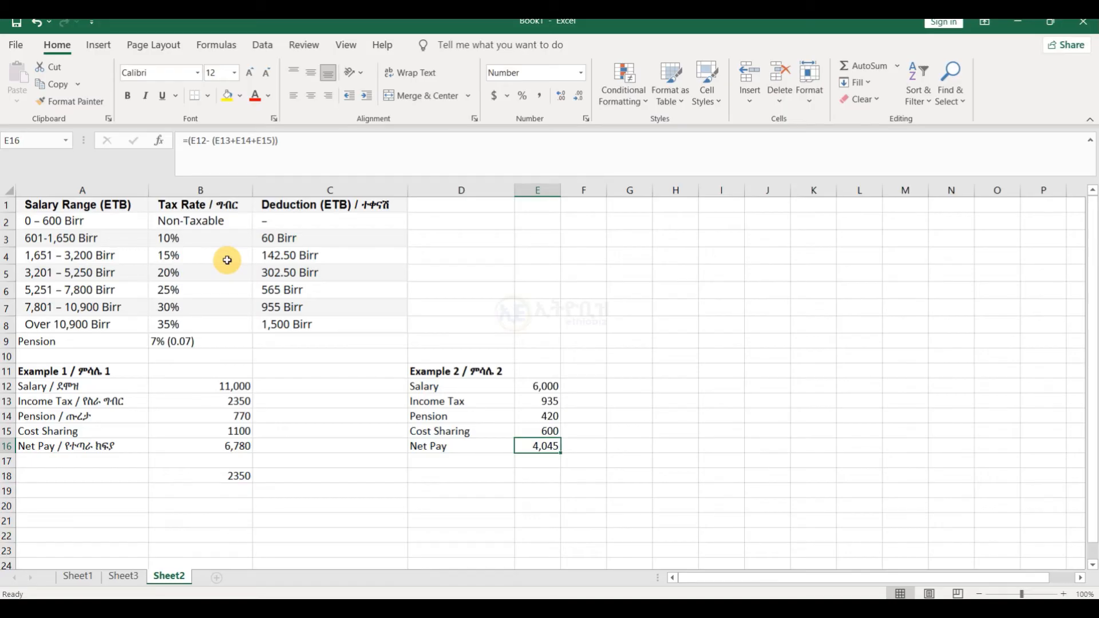
Review the salary range brackets against both examples' income tax rows and Example 1's salary.
click(59, 235)
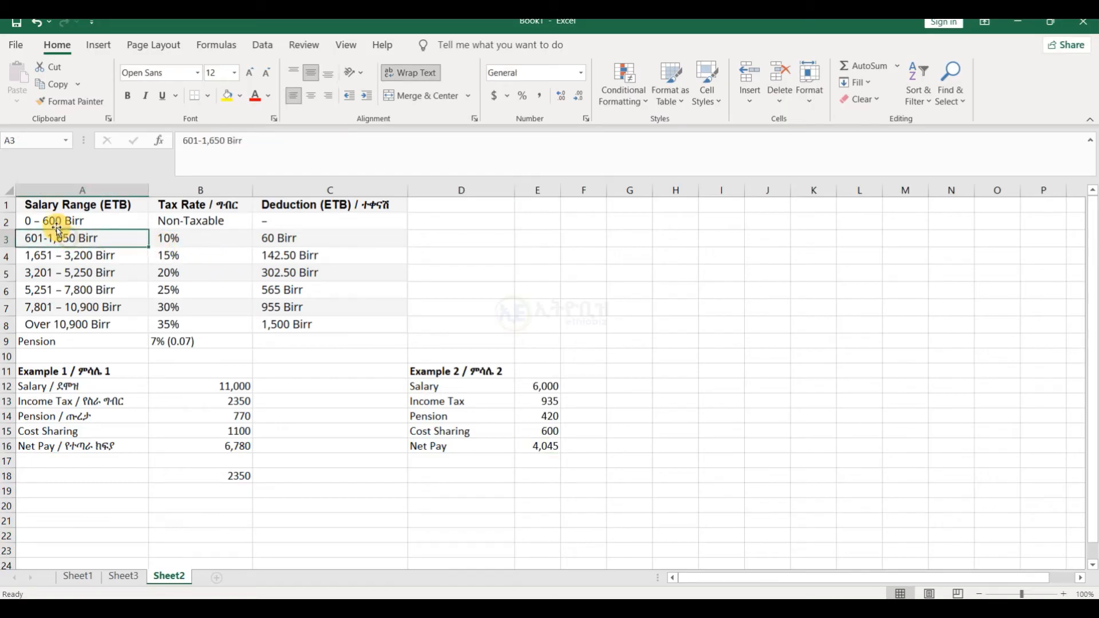
click(53, 222)
click(40, 237)
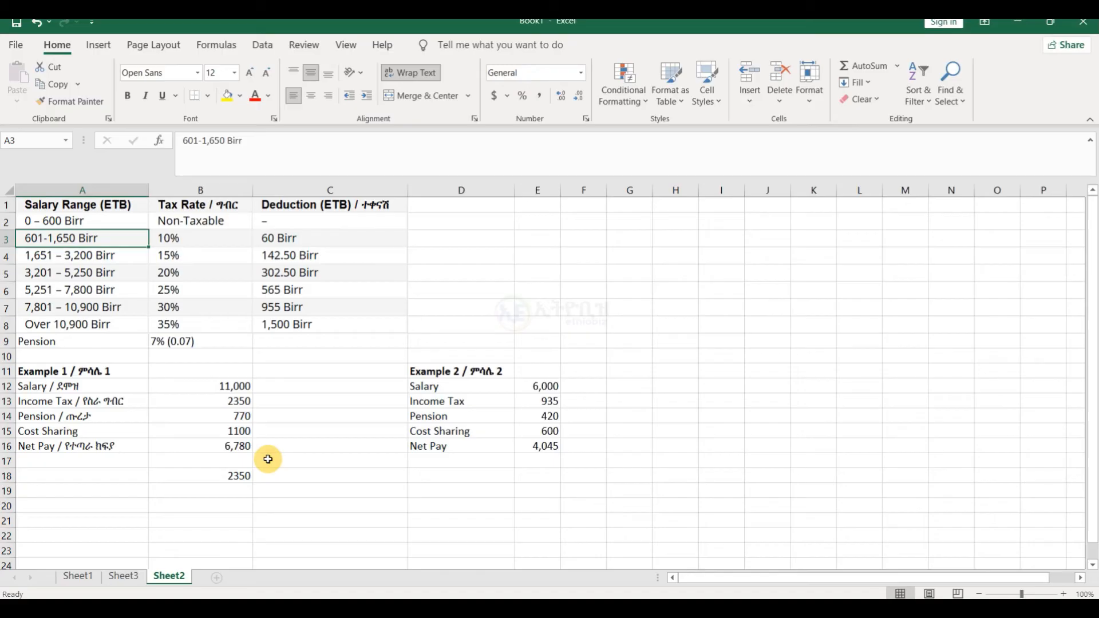
click(72, 221)
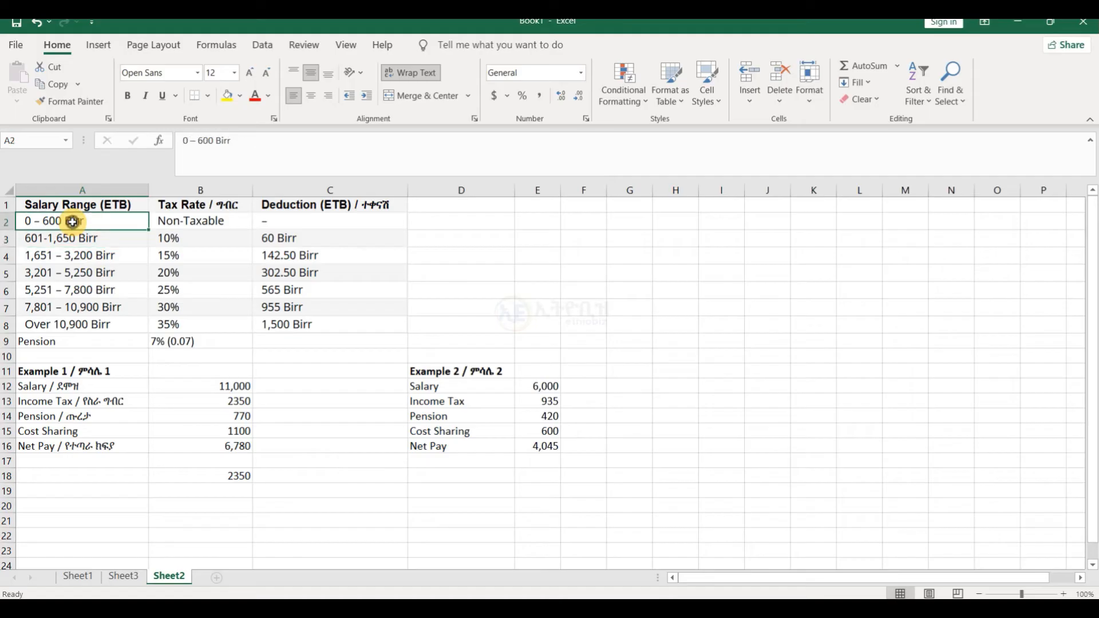
click(460, 407)
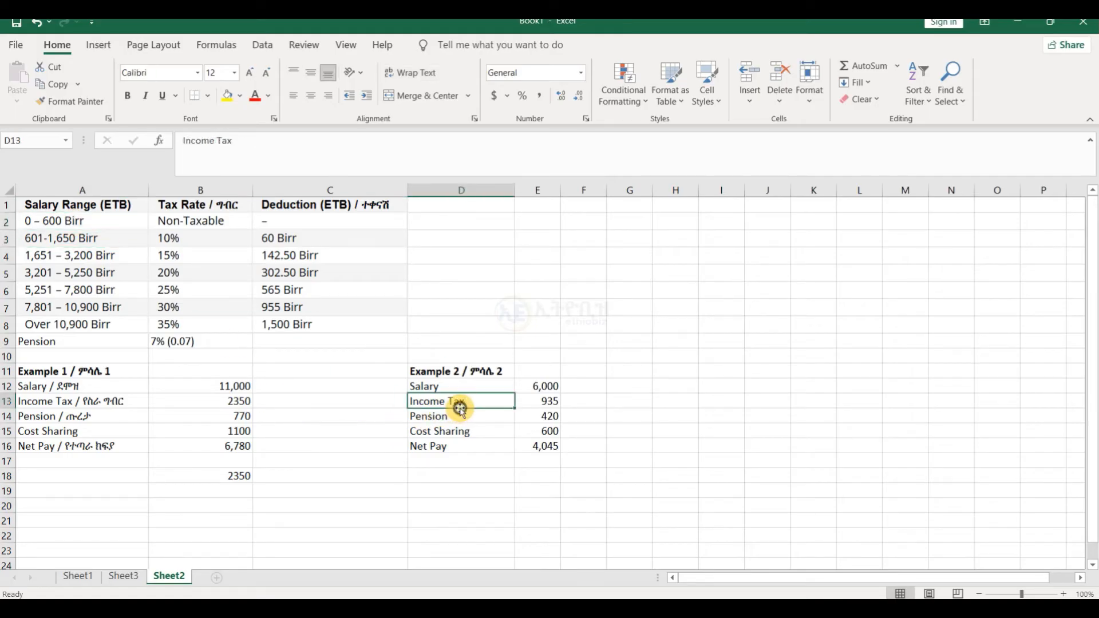
click(101, 403)
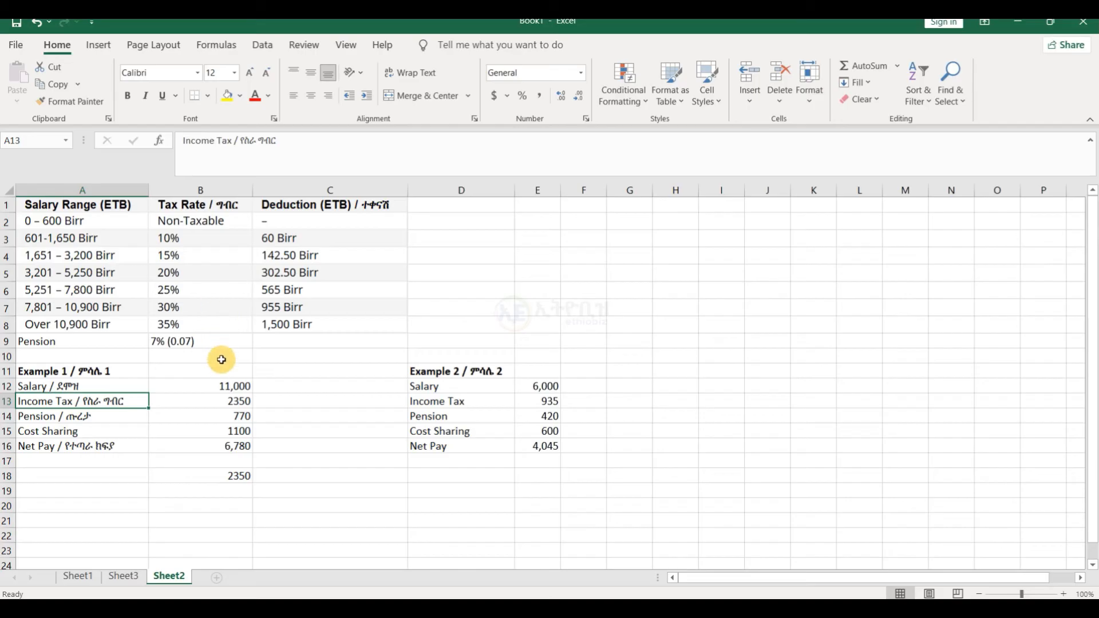
click(228, 385)
click(112, 309)
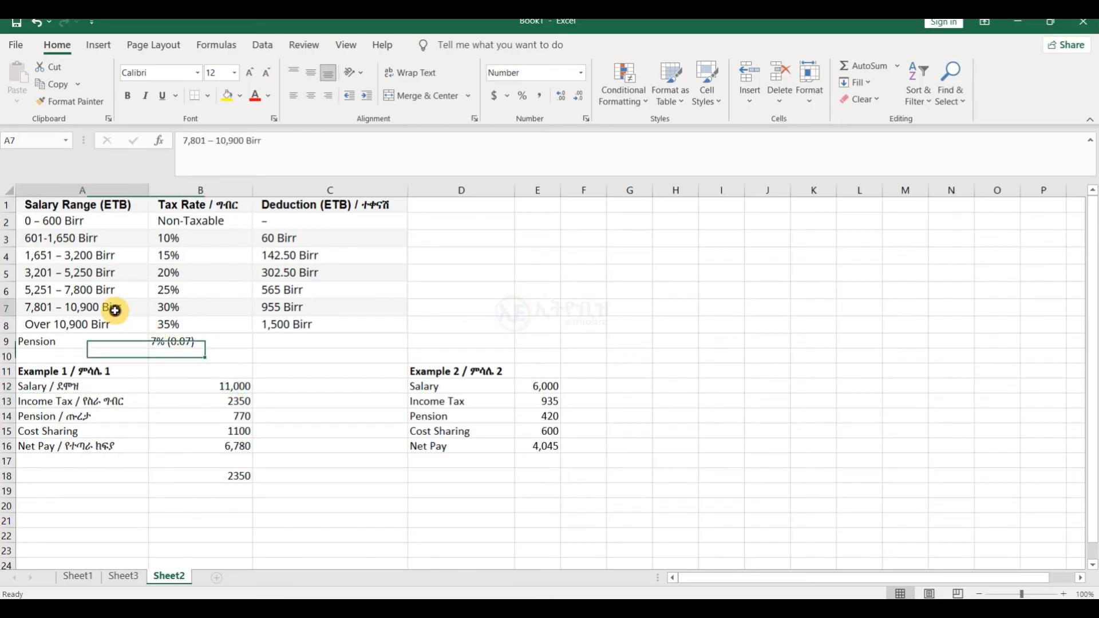
click(102, 291)
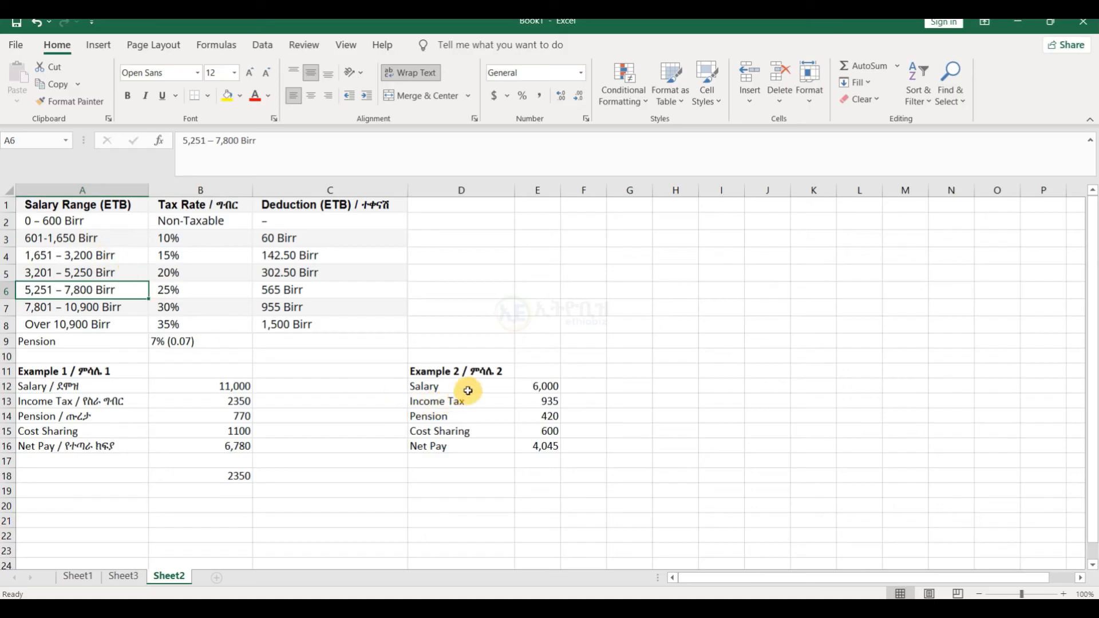
Try changing Example 2's salary in cell E12 to 8000.
click(540, 387)
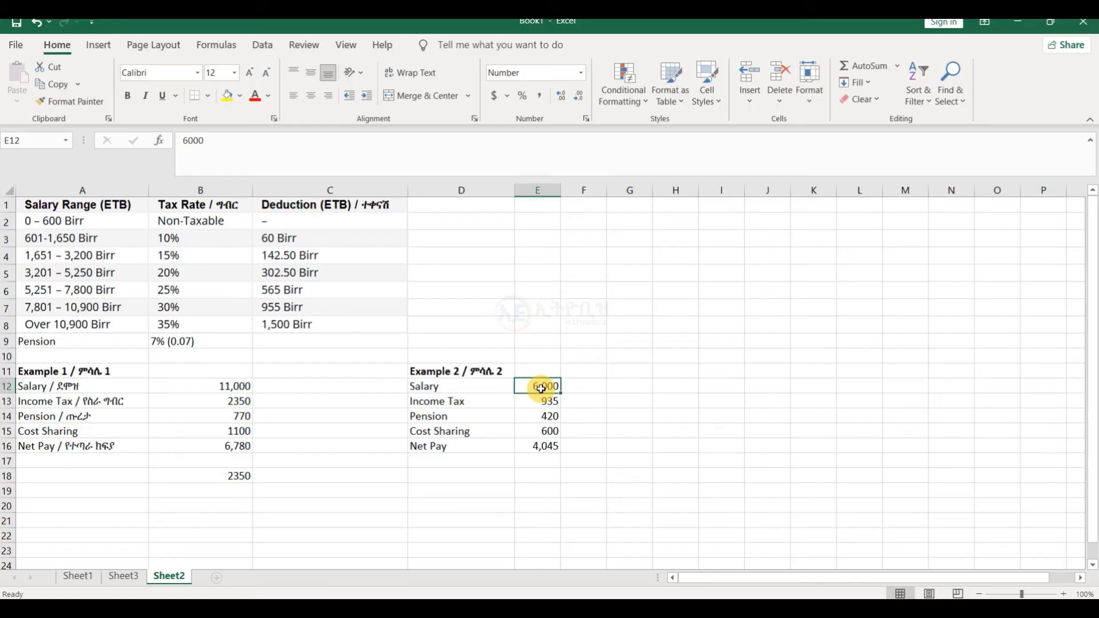
text(8000)
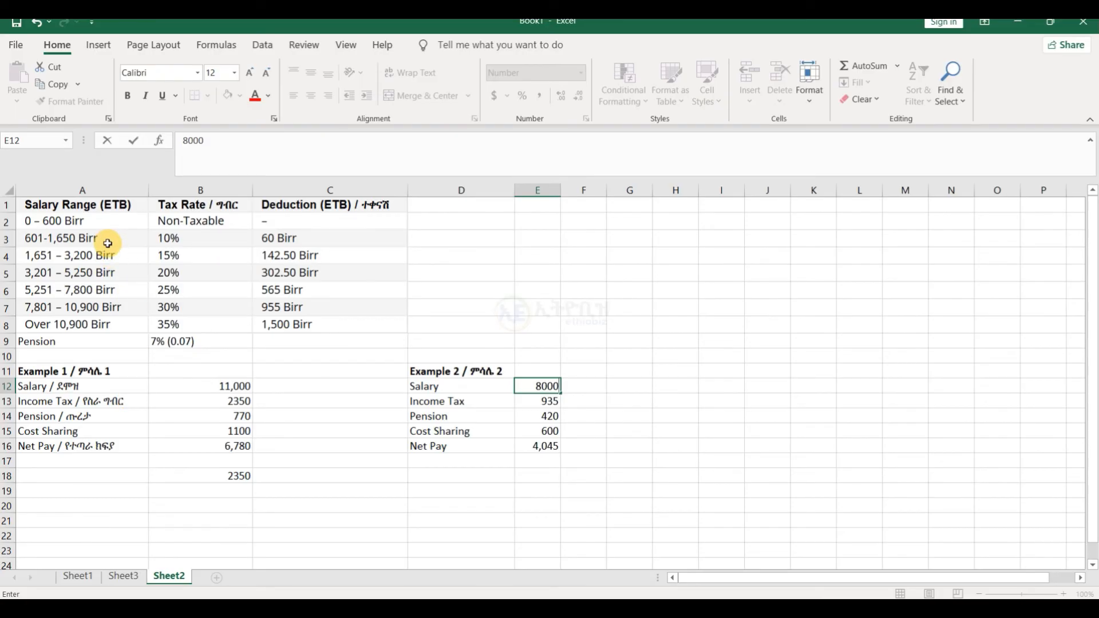
key(ctrl+Return)
click(71, 255)
click(70, 283)
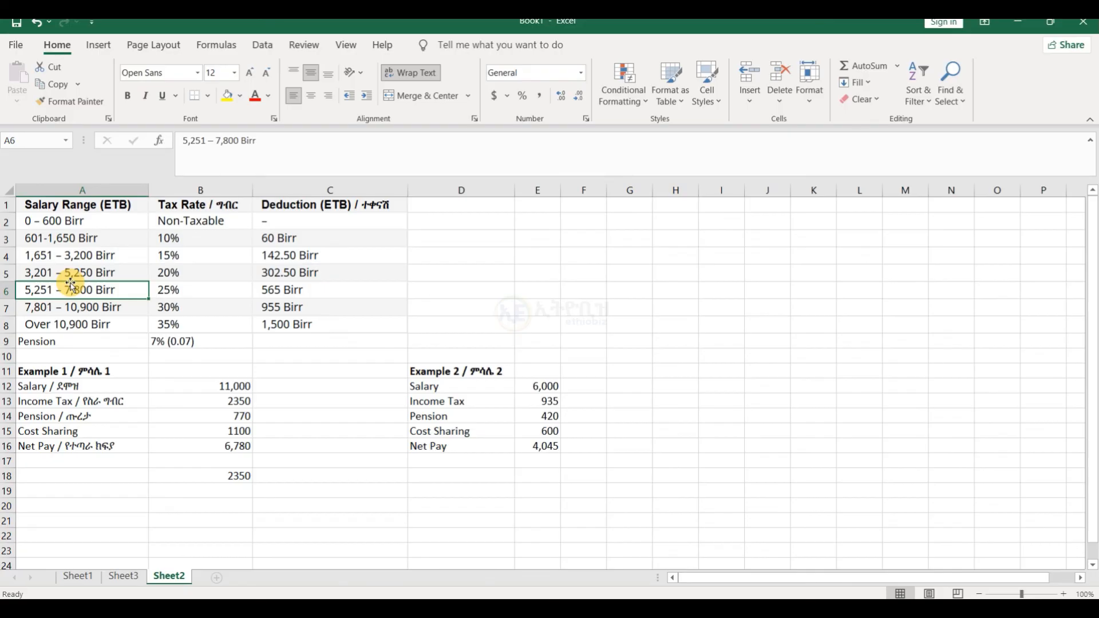
click(223, 446)
click(450, 367)
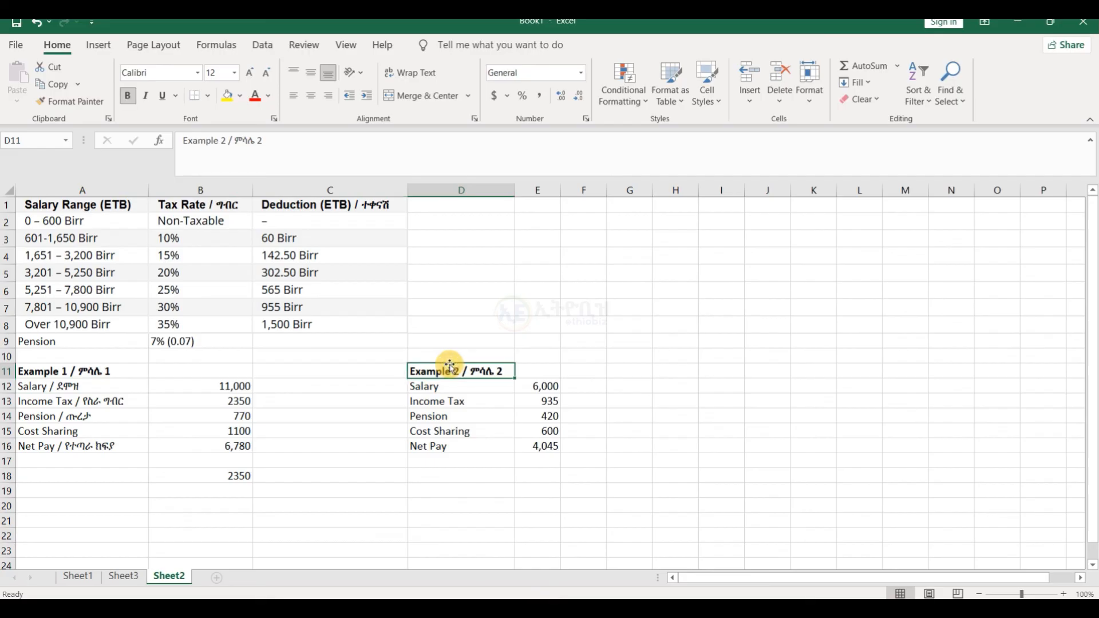